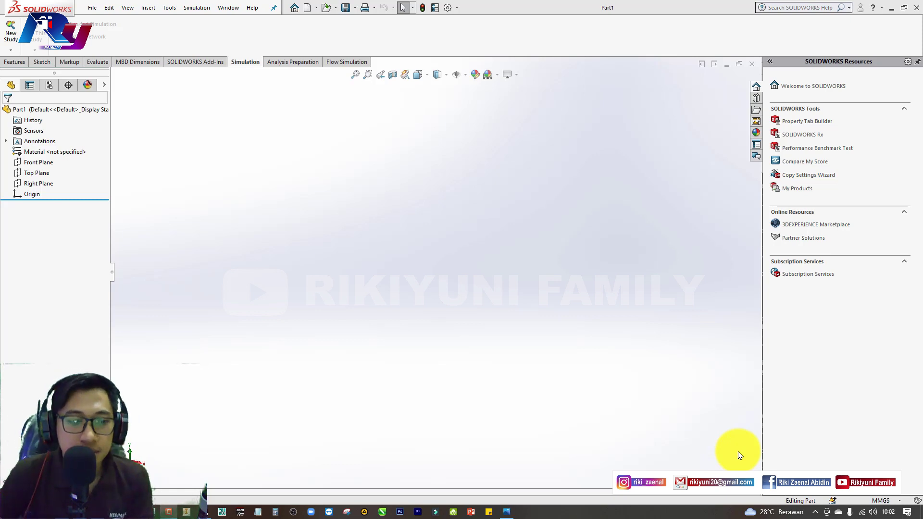
# - Open the 'clamp jaw' part from the 2. G CLAMP folder
pyautogui.click(619, 368)
pyautogui.click(495, 317)
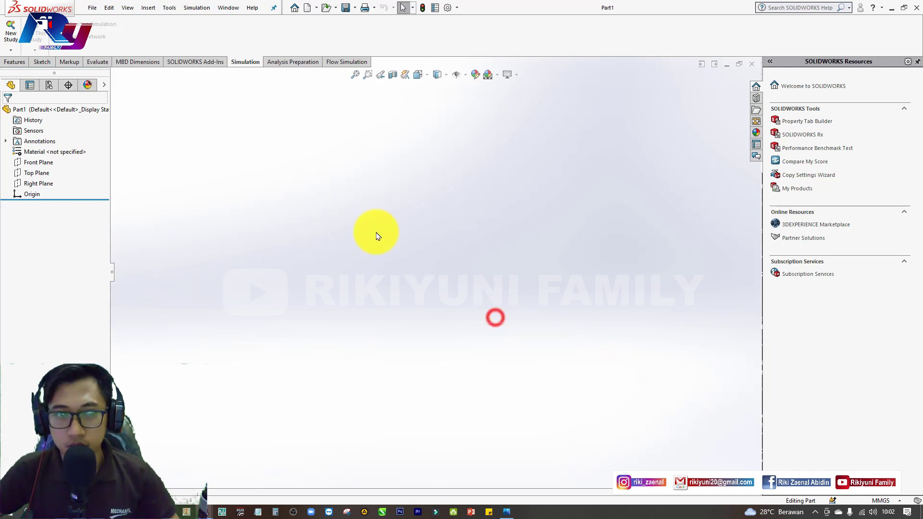
pyautogui.click(309, 175)
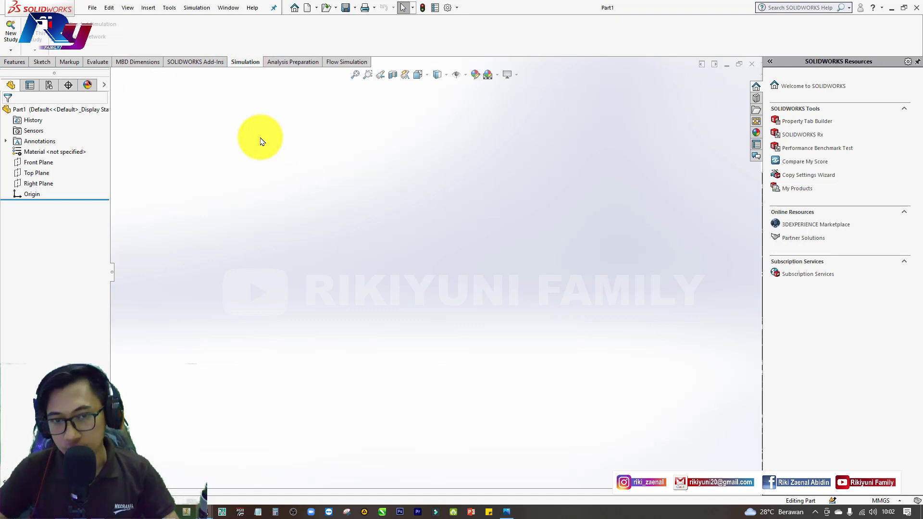
pyautogui.hotkey('ctrl', 'o')
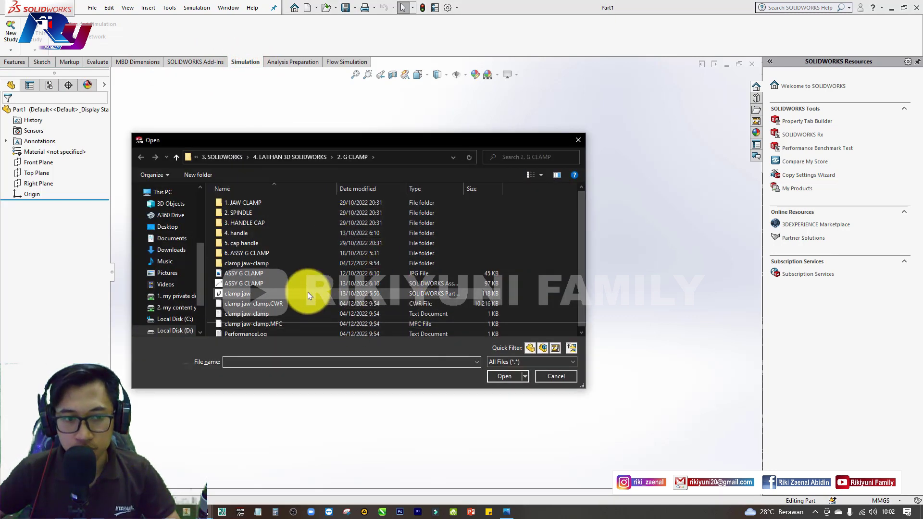
pyautogui.click(277, 294)
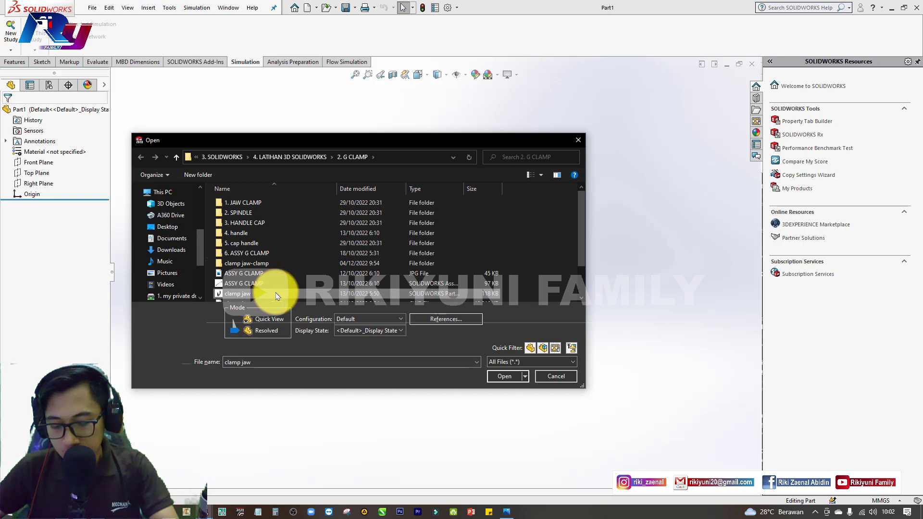
pyautogui.doubleClick(275, 294)
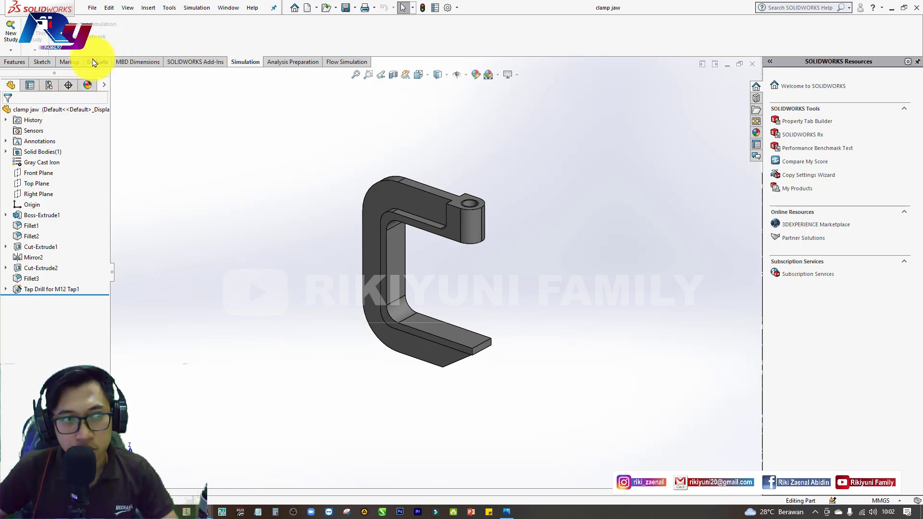
pyautogui.click(12, 33)
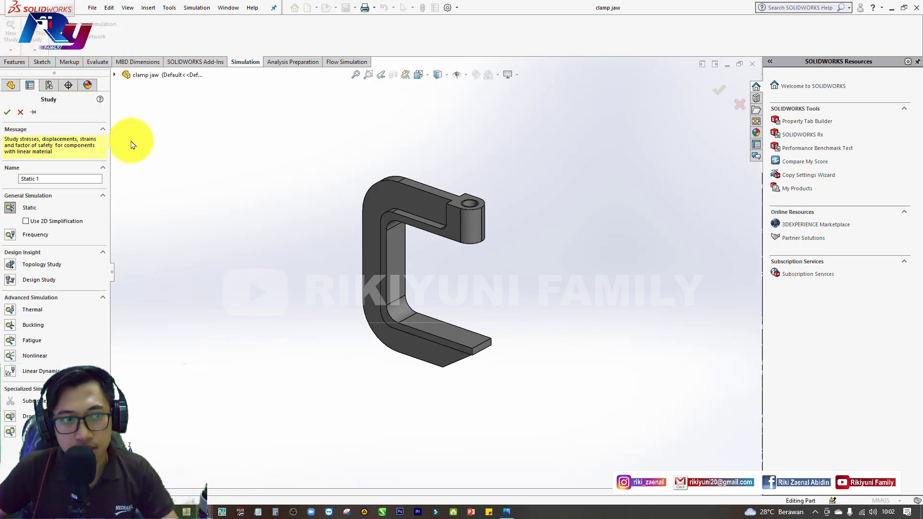
# - Create a static study named c-clamp for the clamp jaw
pyautogui.moveTo(58, 178); pyautogui.dragTo(2, 179)
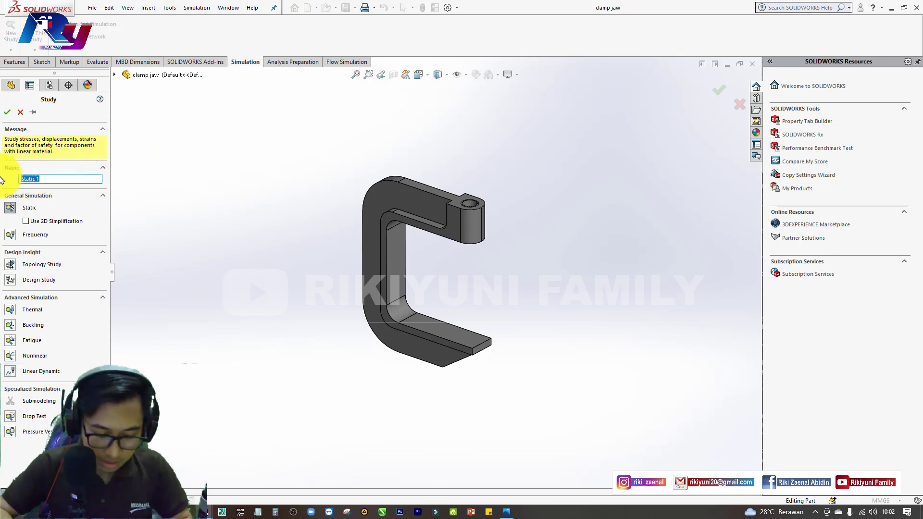
pyautogui.write('cclamp')
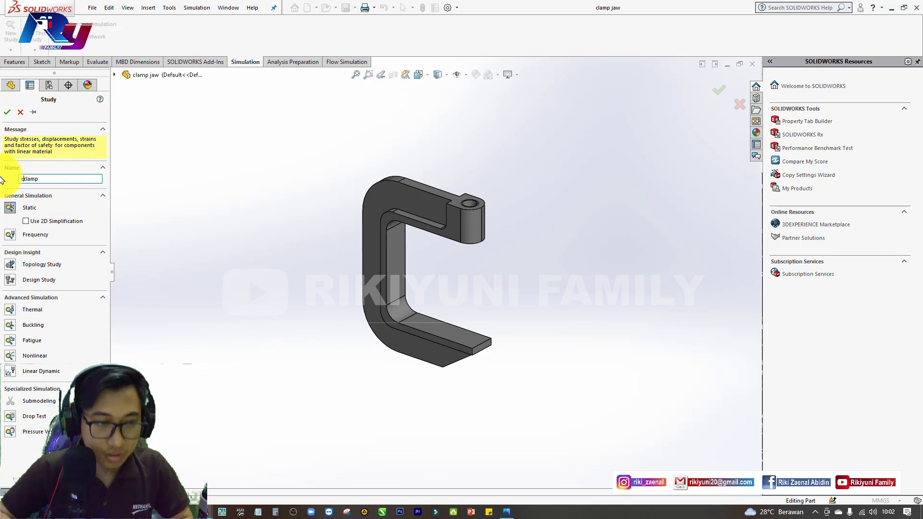
pyautogui.write('c')
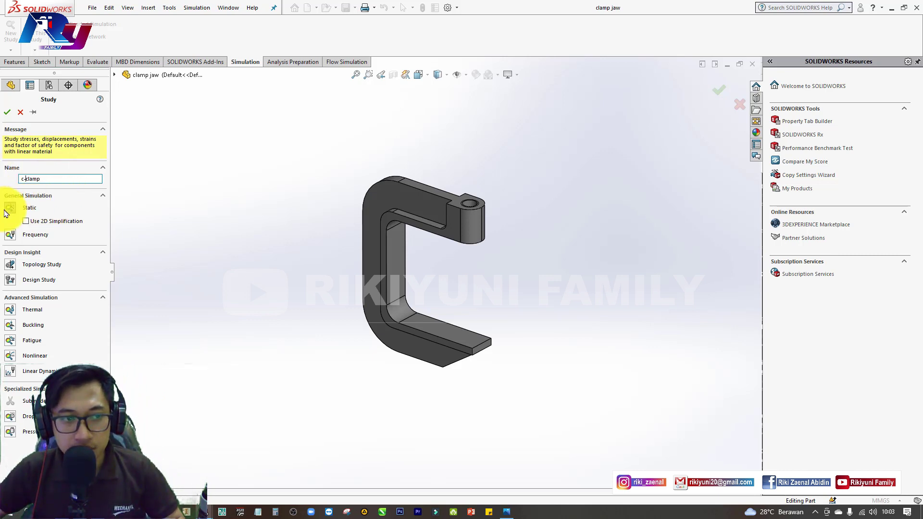
pyautogui.click(7, 112)
pyautogui.click(256, 193)
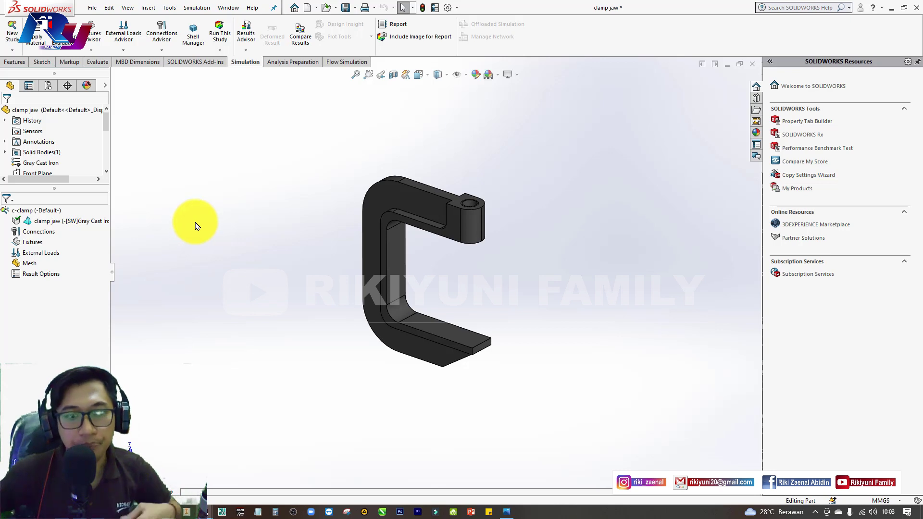
# - Assign Cast Alloy Steel (yield 241.2752 N/mm^2) to the clamp jaw in the c-clamp study
pyautogui.click(74, 226)
pyautogui.rightClick(75, 226)
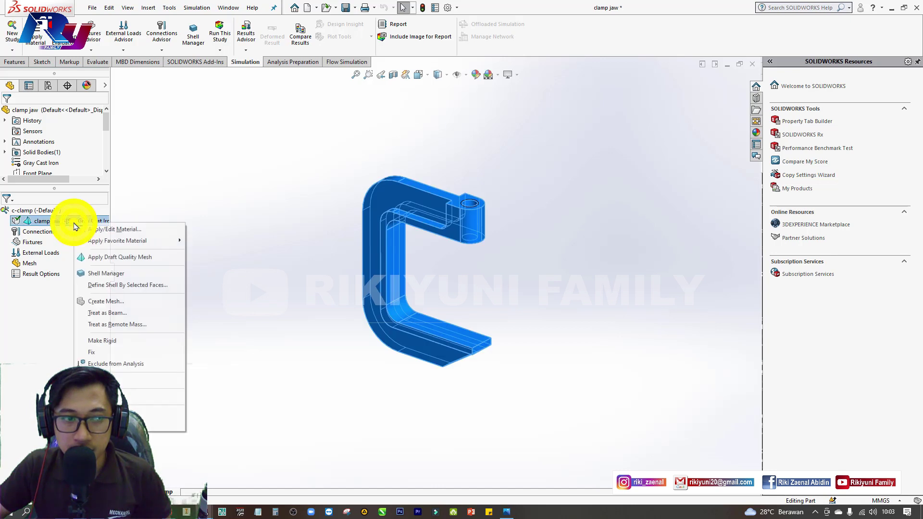
pyautogui.click(113, 230)
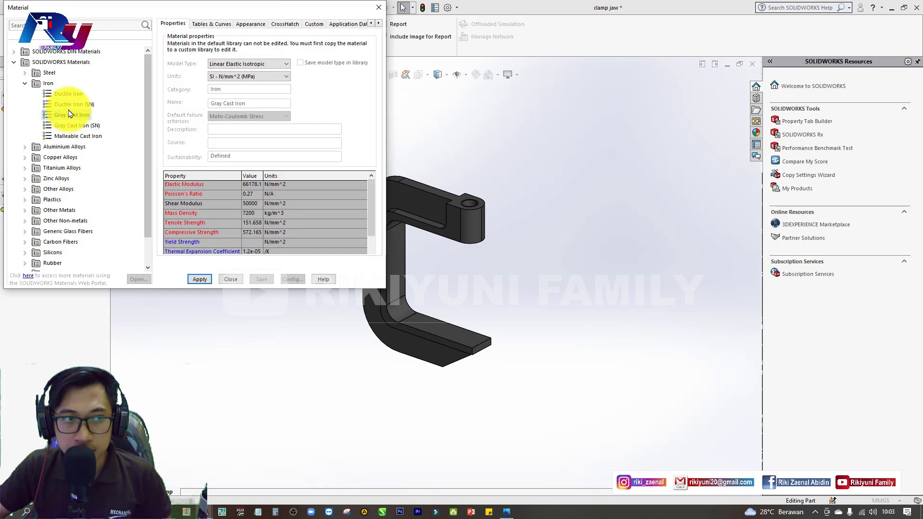
pyautogui.click(25, 72)
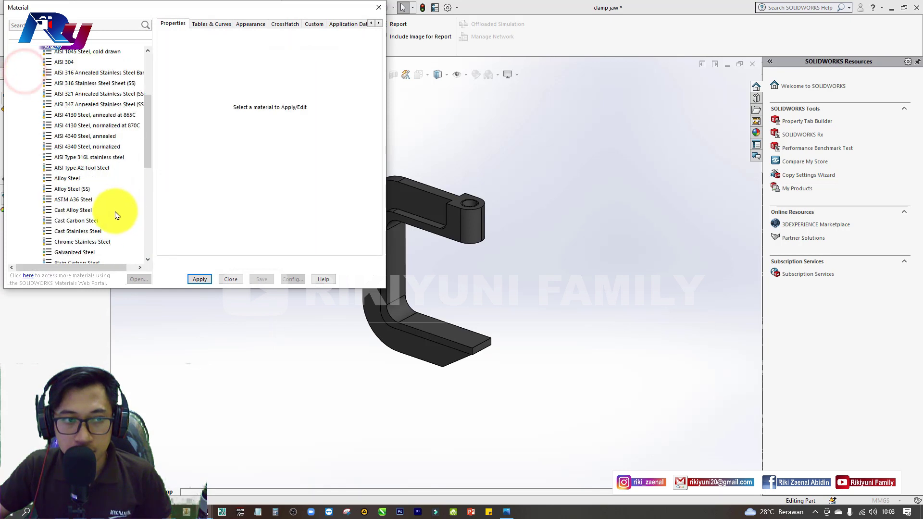
pyautogui.click(79, 210)
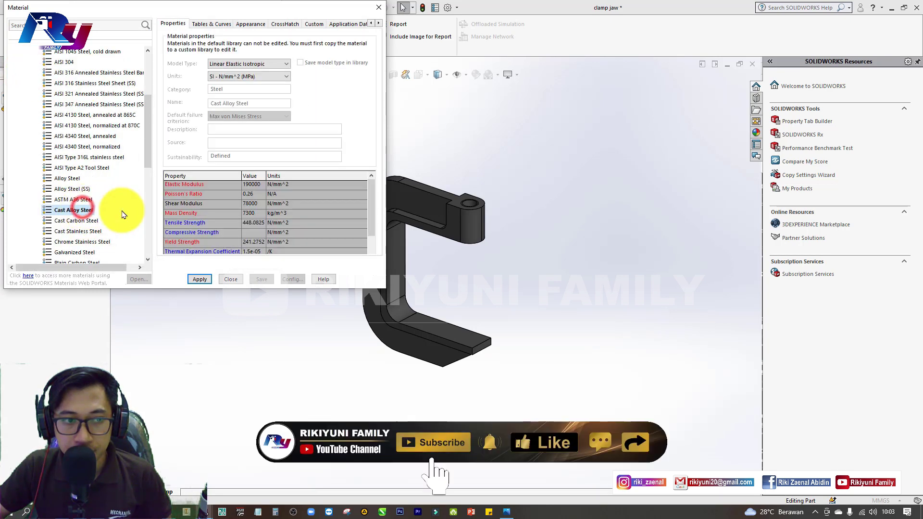
pyautogui.click(370, 207)
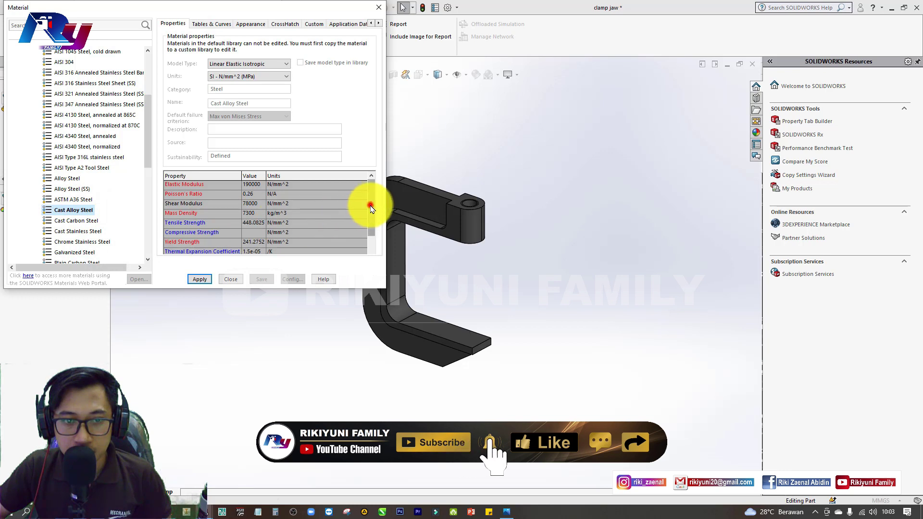
pyautogui.moveTo(371, 207); pyautogui.dragTo(367, 200)
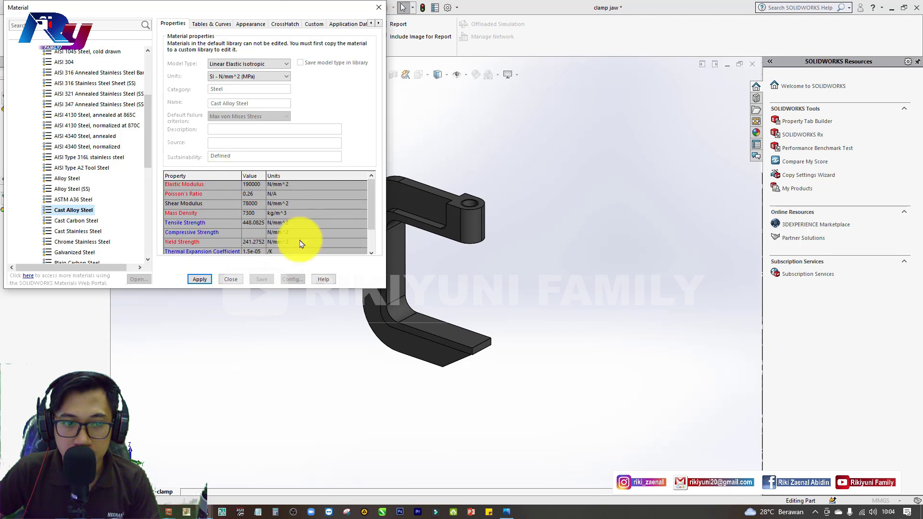
pyautogui.click(200, 280)
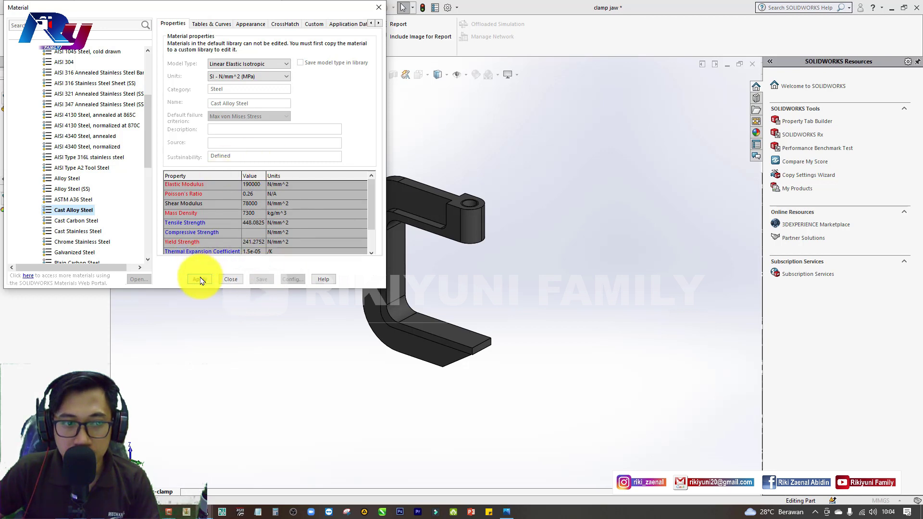
pyautogui.click(200, 280)
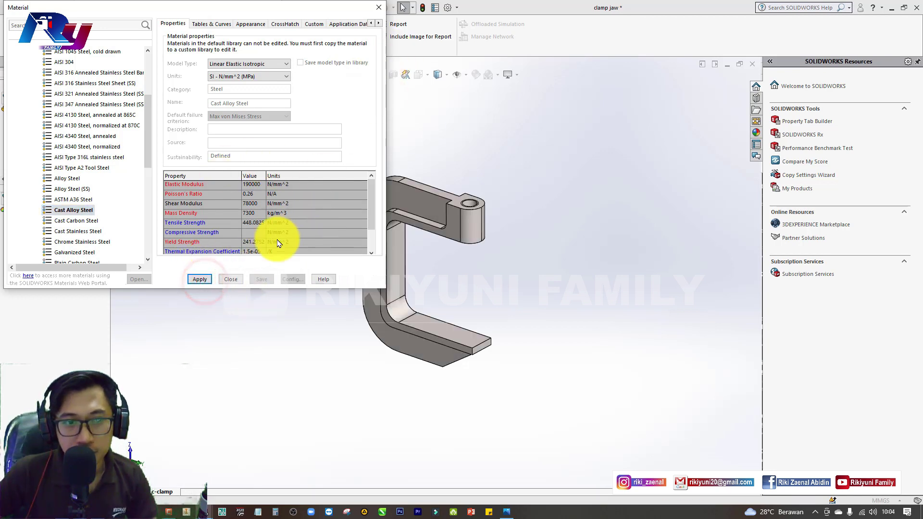
pyautogui.click(232, 279)
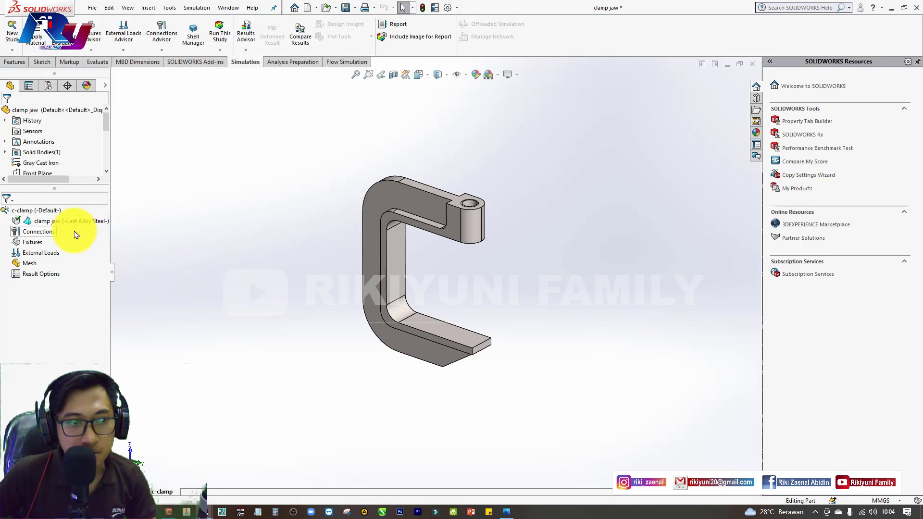
# - Hold the lower jaw's inner flat face with a Fixed Geometry restraint
pyautogui.rightClick(34, 241)
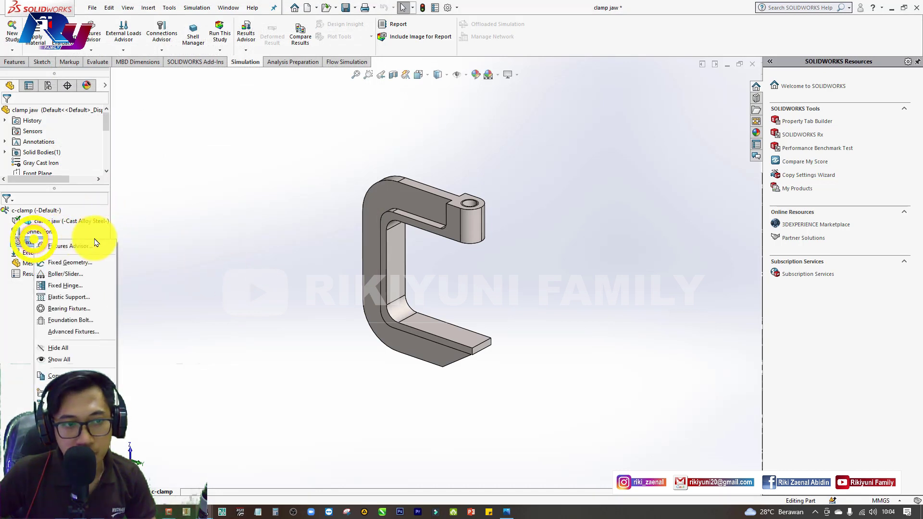
pyautogui.click(69, 262)
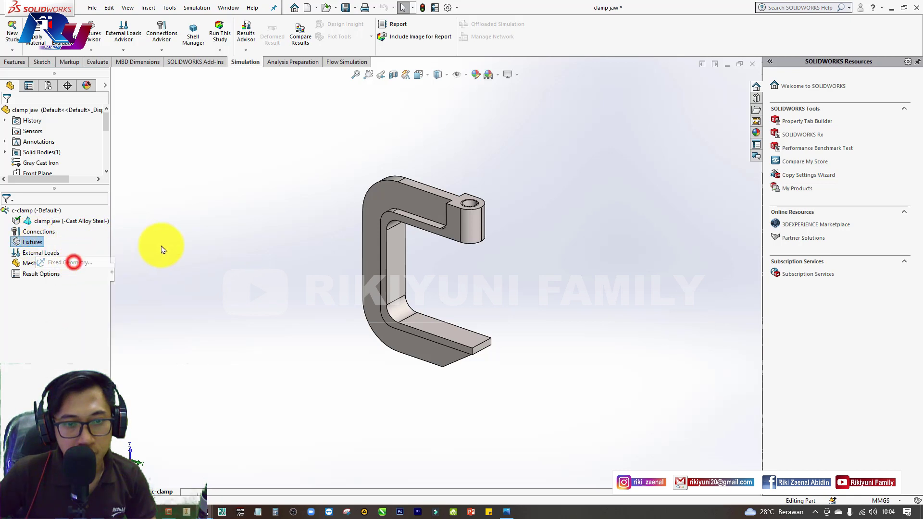
pyautogui.click(471, 338)
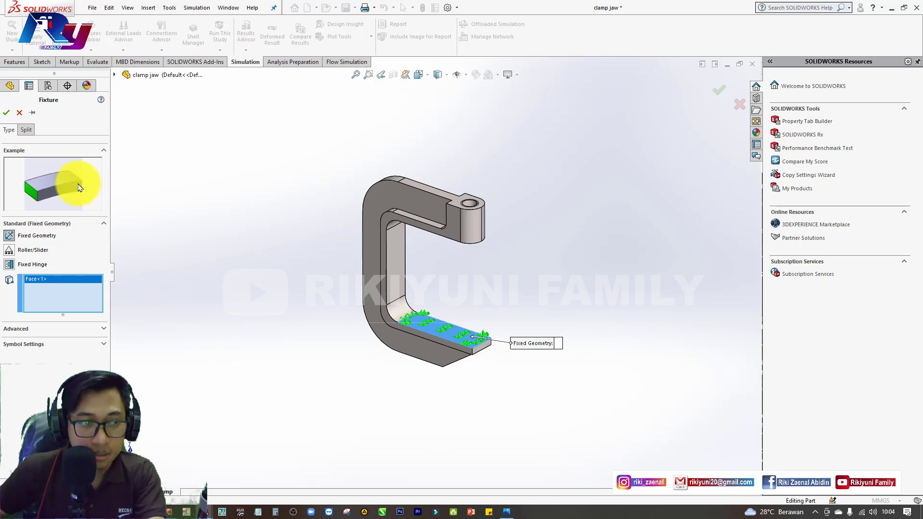
pyautogui.click(6, 113)
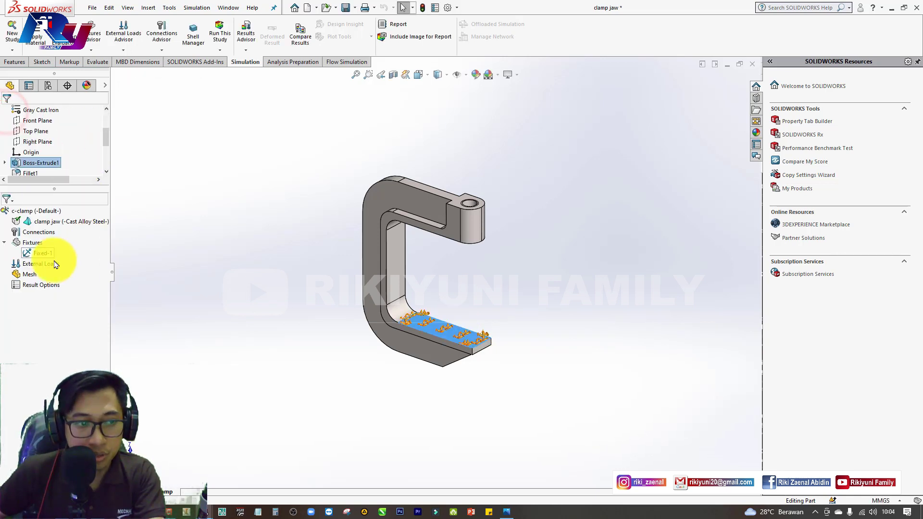
pyautogui.rightClick(48, 263)
pyautogui.click(73, 285)
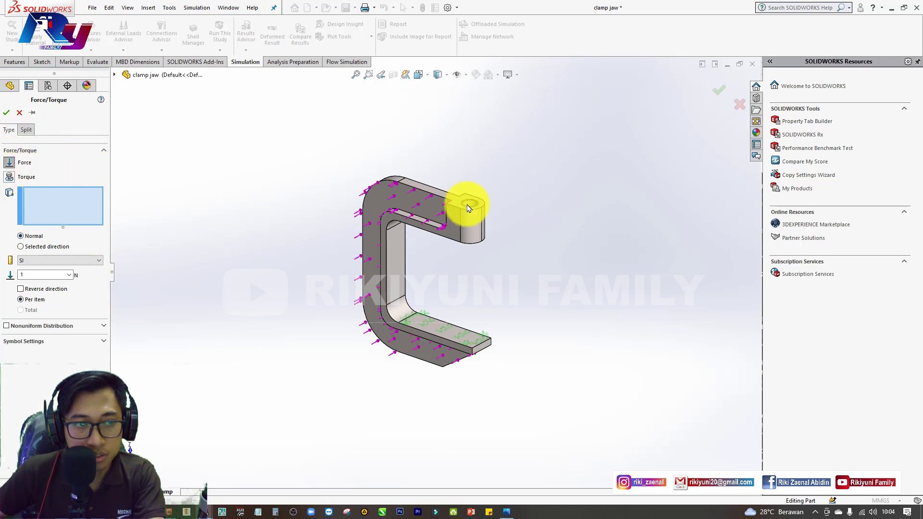
# - Select the hole's inner face for the force, using the top face as direction reference
pyautogui.scroll(-3, 489, 230)
pyautogui.scroll(-5, 370, 214)
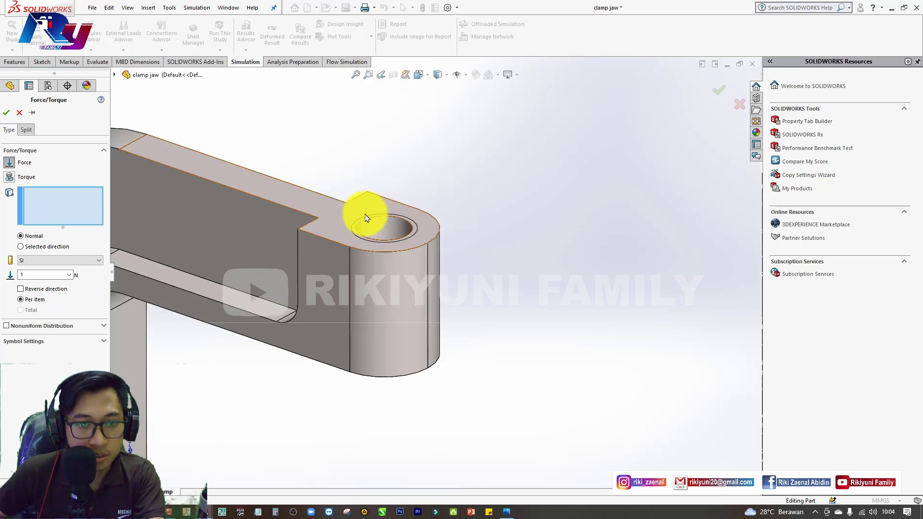
pyautogui.scroll(-2, 375, 227)
pyautogui.scroll(-1, 384, 235)
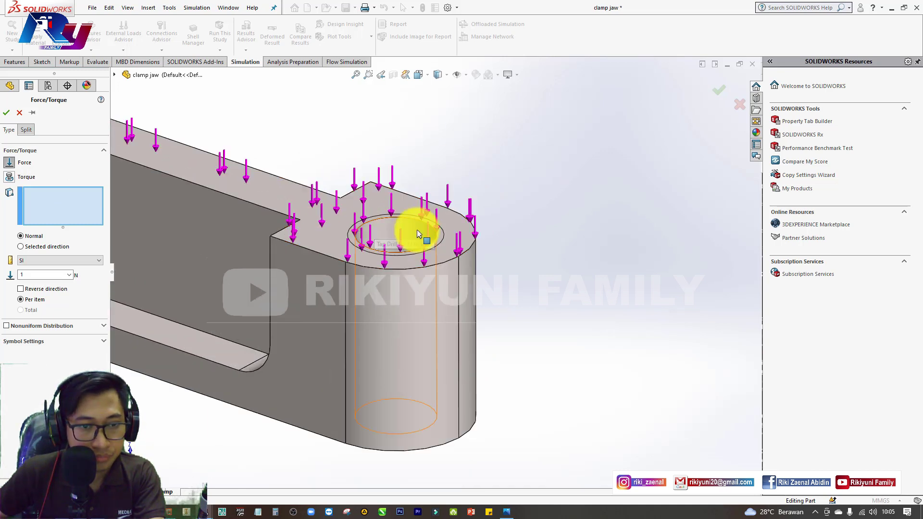
pyautogui.click(400, 230)
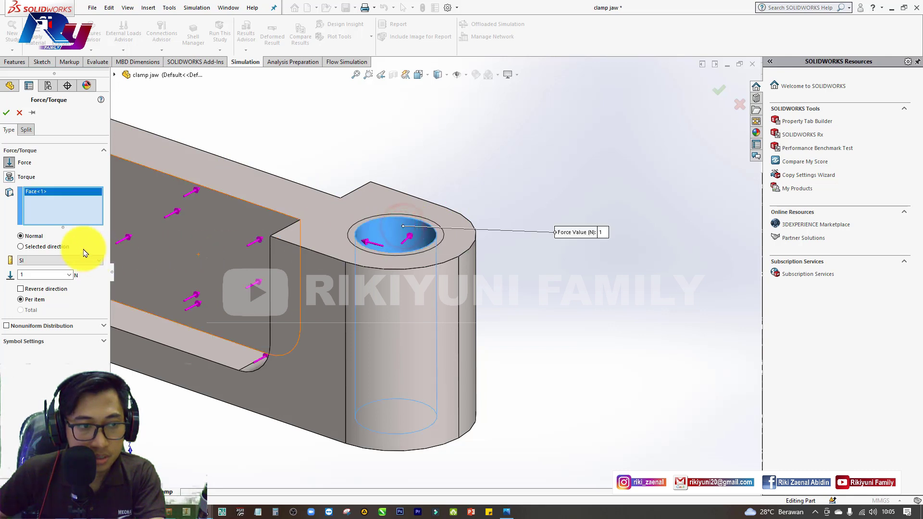
pyautogui.click(21, 247)
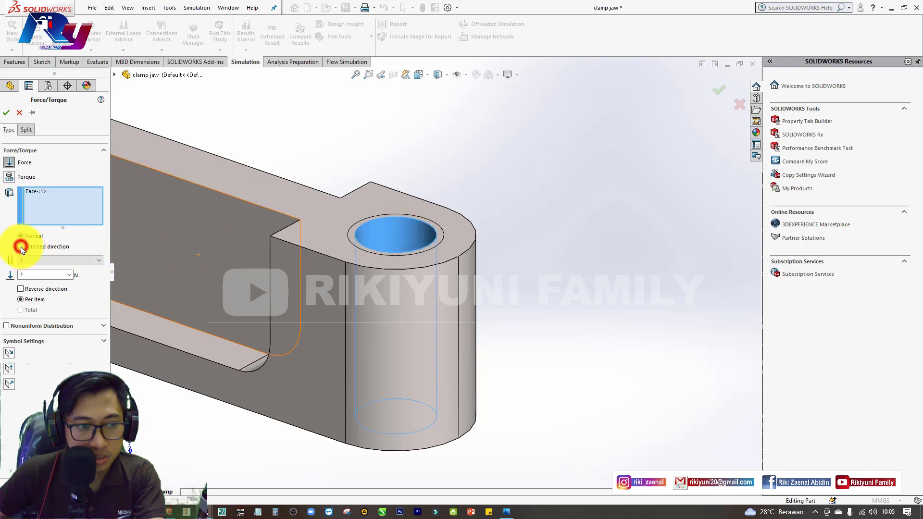
pyautogui.click(316, 214)
# - Set the force to 1 N normal to plane, reversed, and confirm it as Force-1
pyautogui.scroll(5, 318, 213)
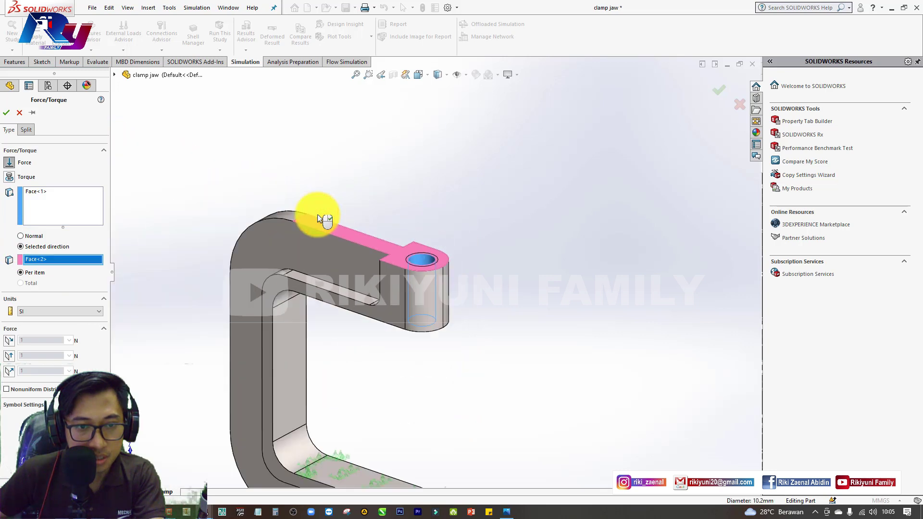
pyautogui.scroll(2, 337, 226)
pyautogui.scroll(-2, 365, 316)
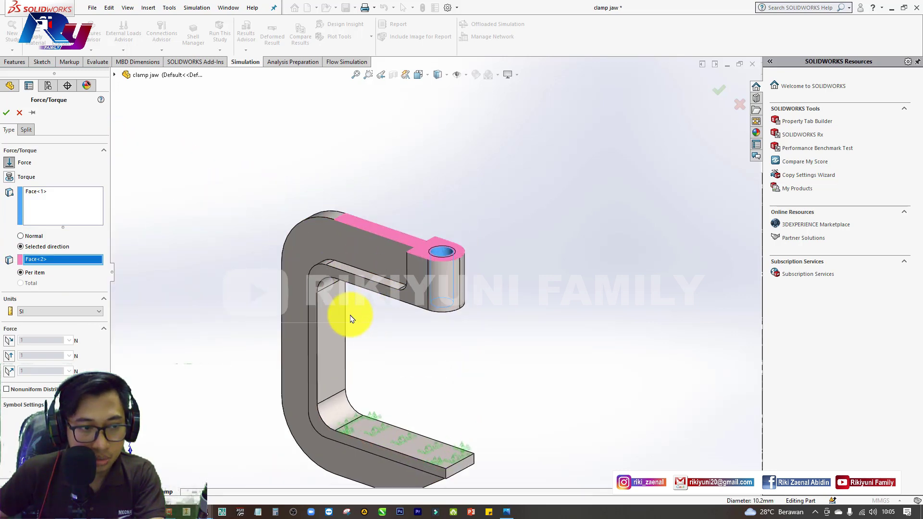
pyautogui.click(10, 374)
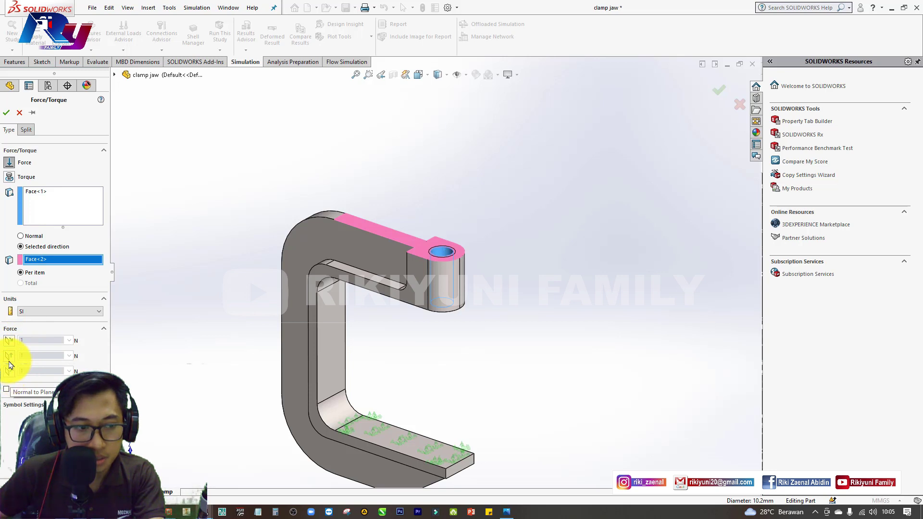
pyautogui.click(10, 374)
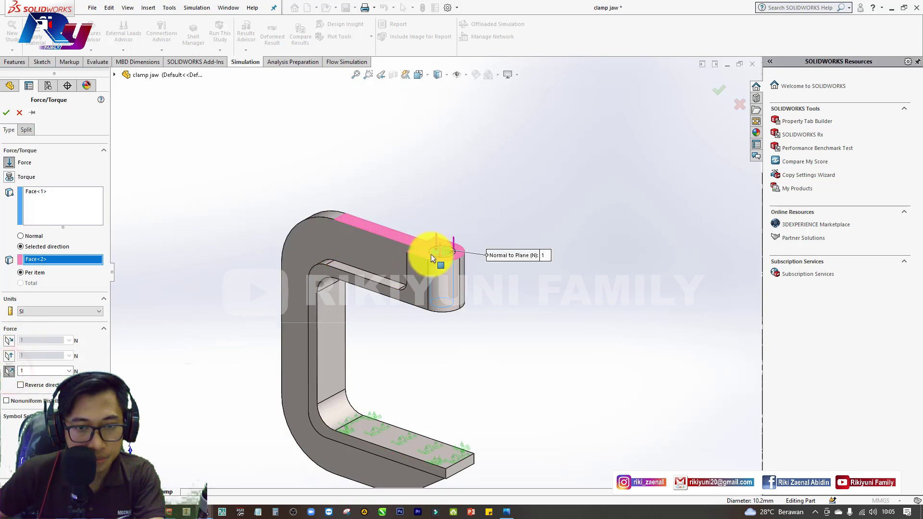
pyautogui.scroll(-3, 463, 313)
pyautogui.scroll(-2, 474, 212)
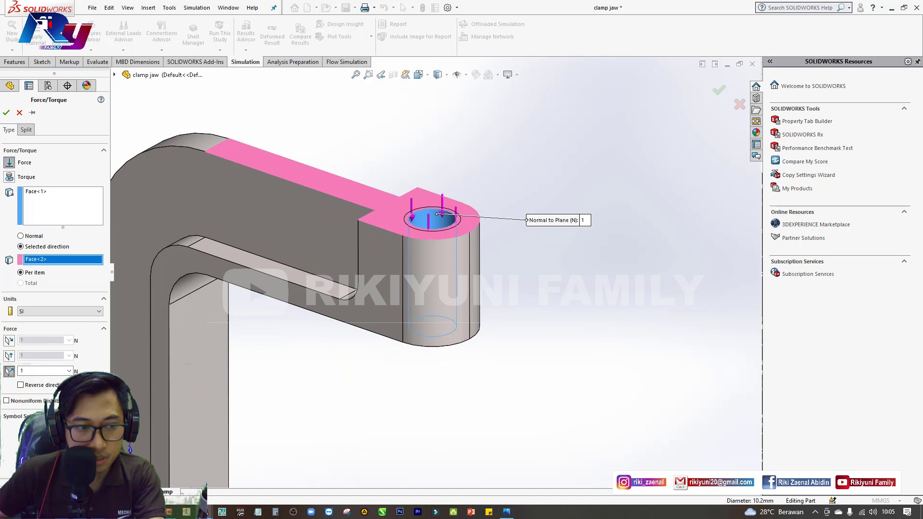
pyautogui.click(22, 386)
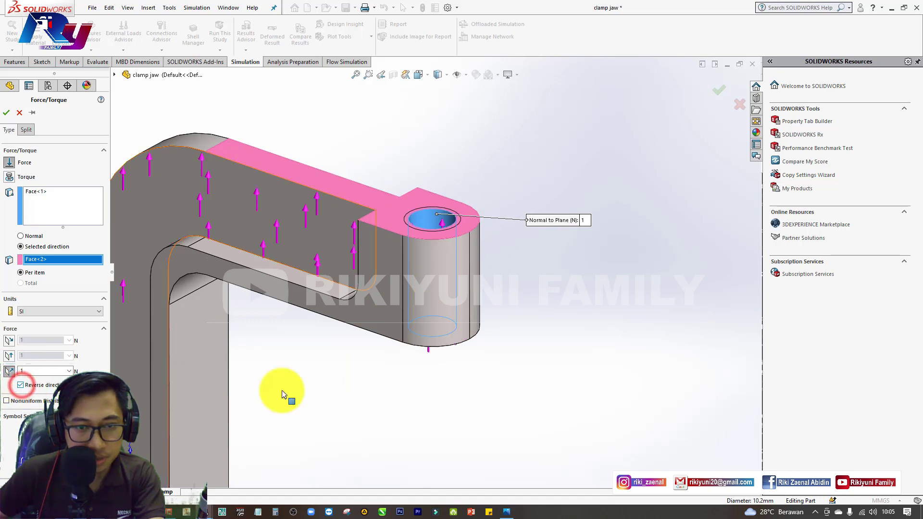
pyautogui.scroll(2, 577, 362)
pyautogui.scroll(2, 577, 364)
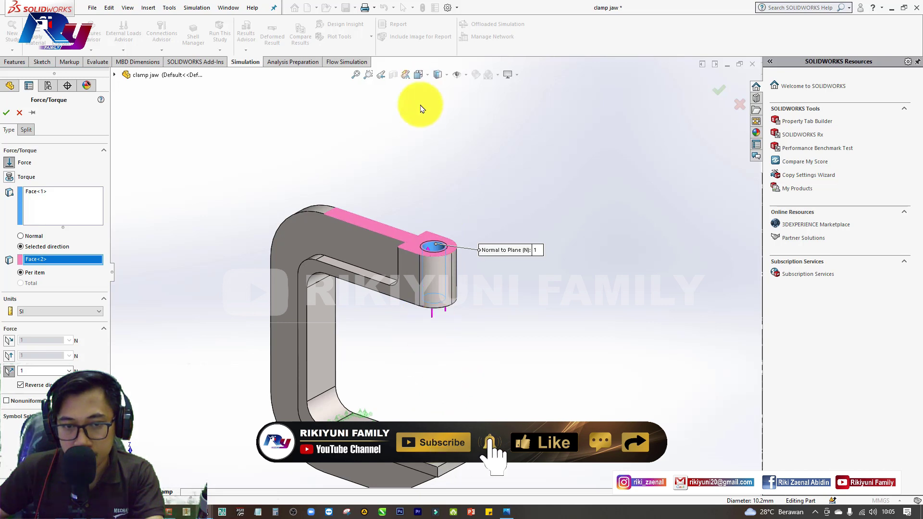
pyautogui.scroll(-1, 433, 250)
pyautogui.scroll(-1, 433, 249)
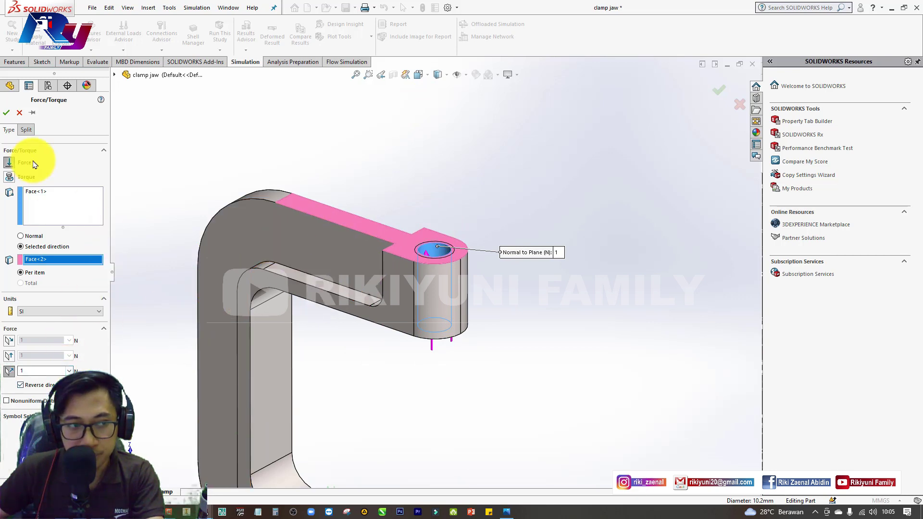
pyautogui.click(14, 116)
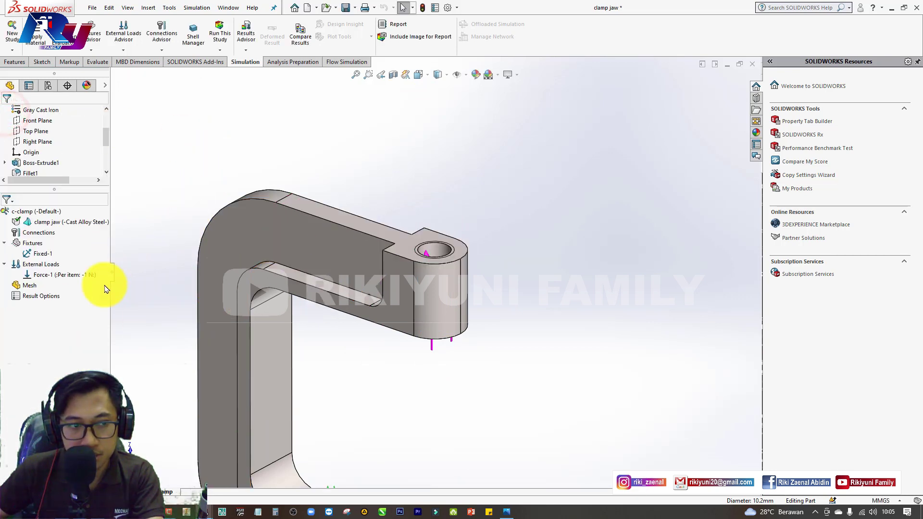
# - Mesh the clamp jaw at default density and run the c-clamp static study
pyautogui.rightClick(22, 291)
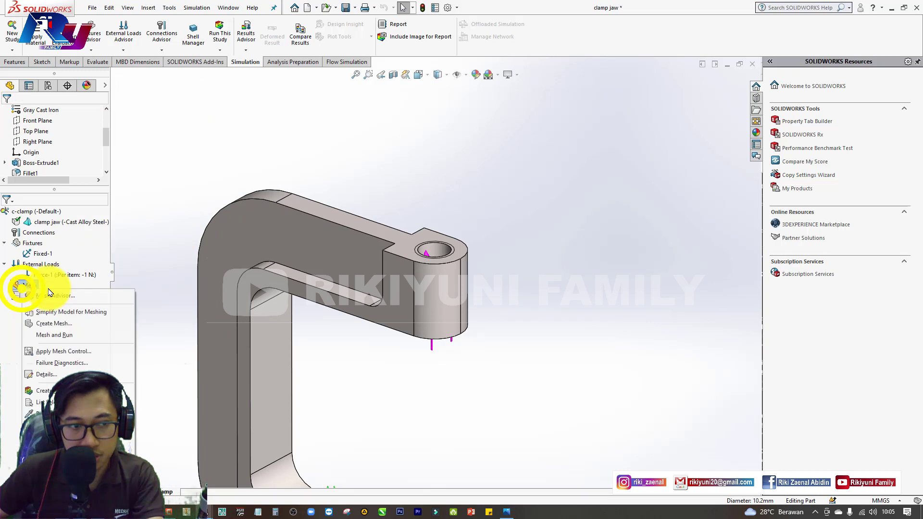
pyautogui.click(75, 299)
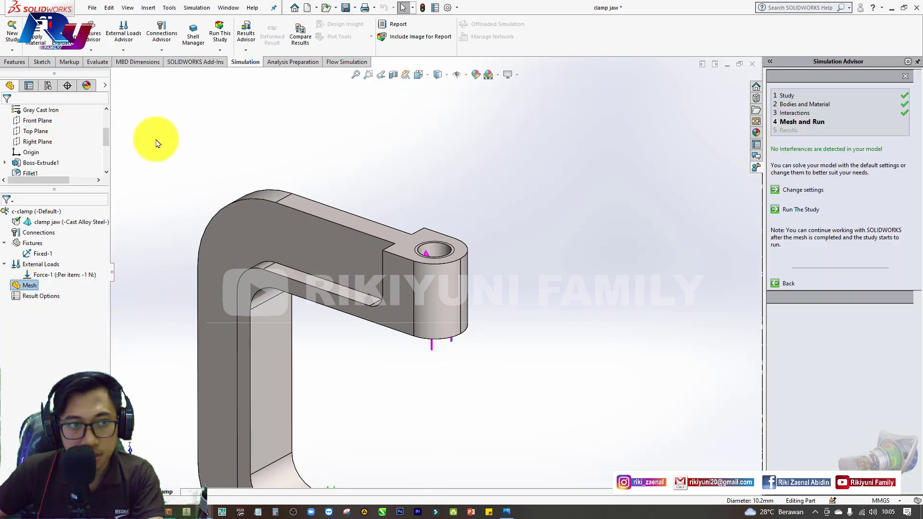
pyautogui.rightClick(30, 285)
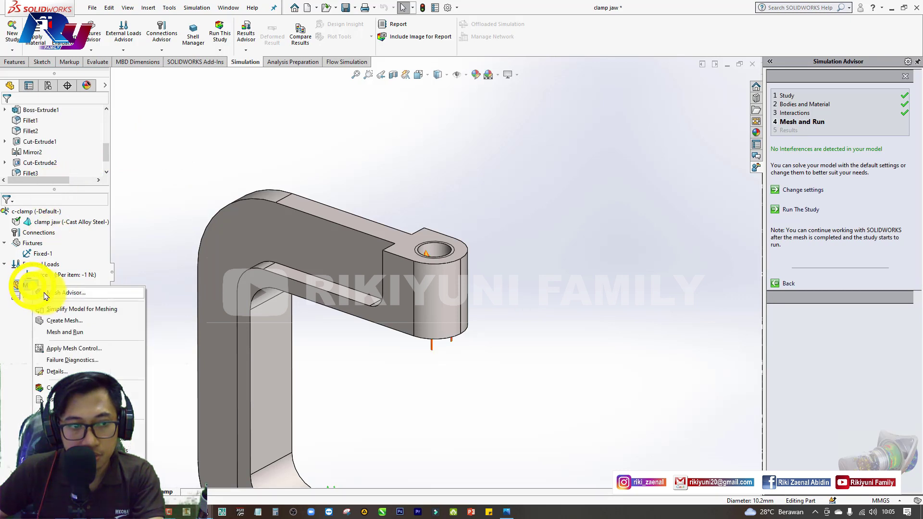
pyautogui.click(73, 323)
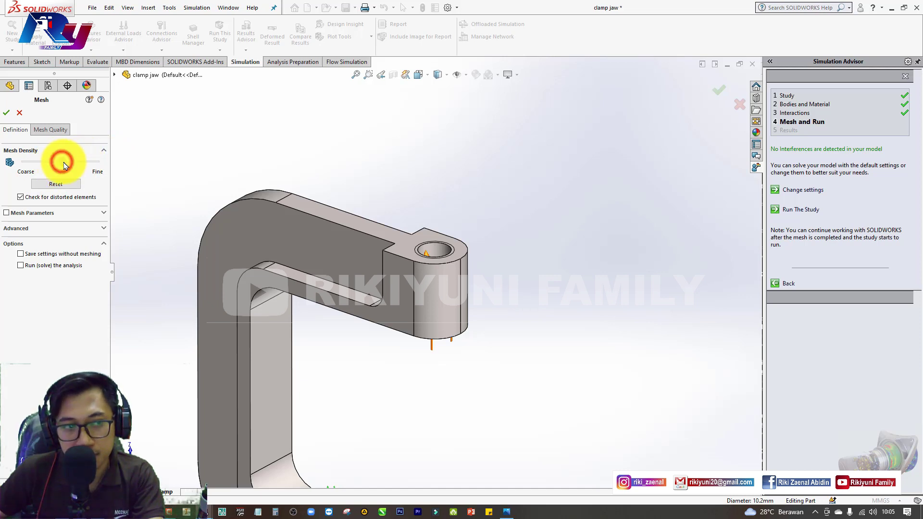
pyautogui.click(6, 113)
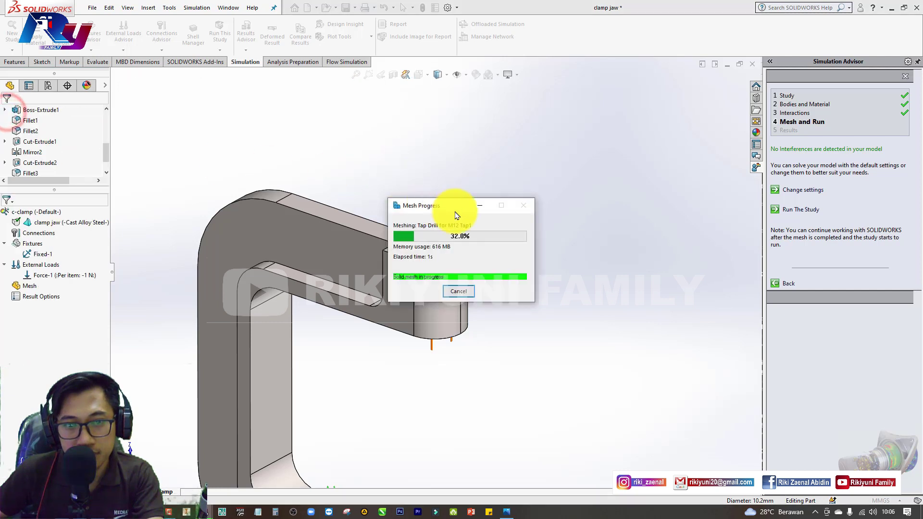
pyautogui.scroll(5, 488, 240)
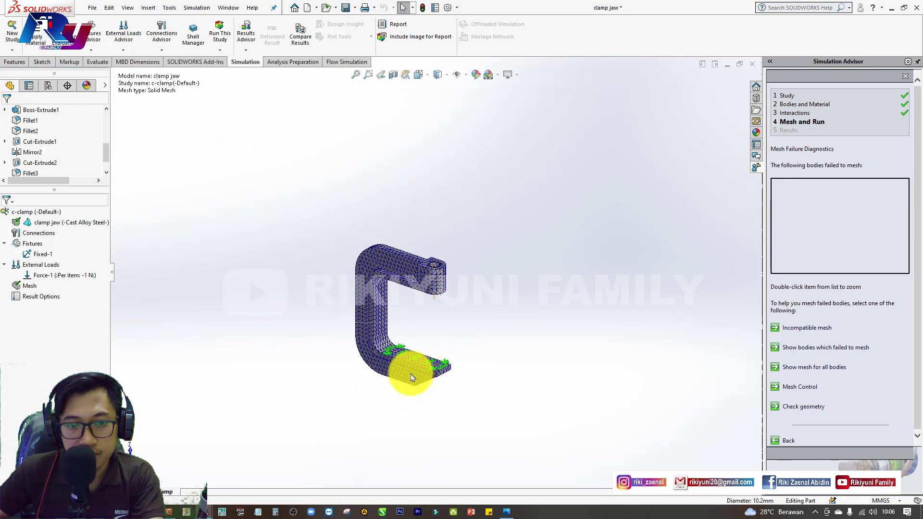
pyautogui.scroll(-3, 418, 380)
pyautogui.scroll(-2, 404, 371)
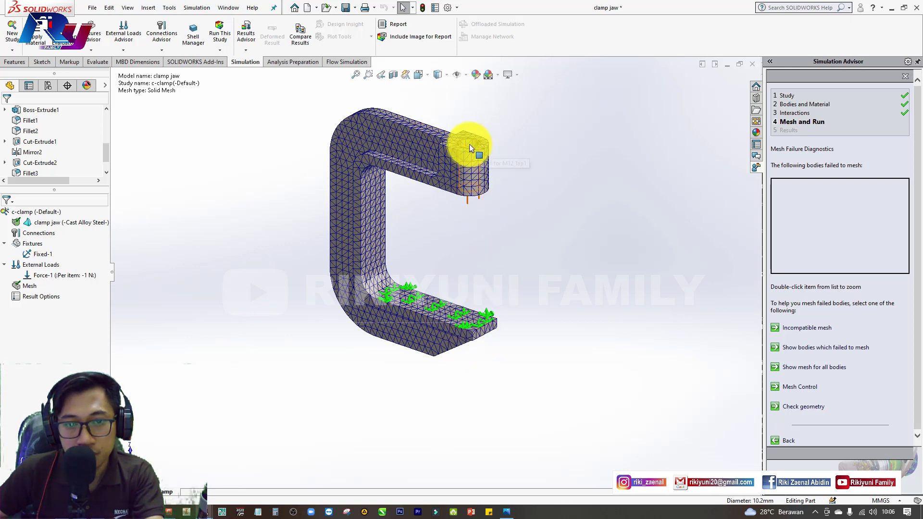
pyautogui.click(221, 34)
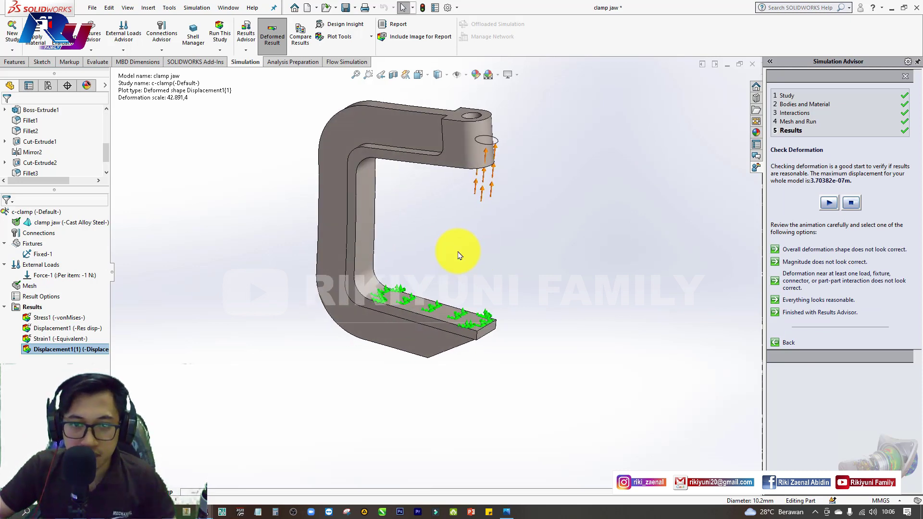
# - View the solved clamp from the Front, then rotate it back to a 3-D view
pyautogui.press('space')
pyautogui.click(336, 330)
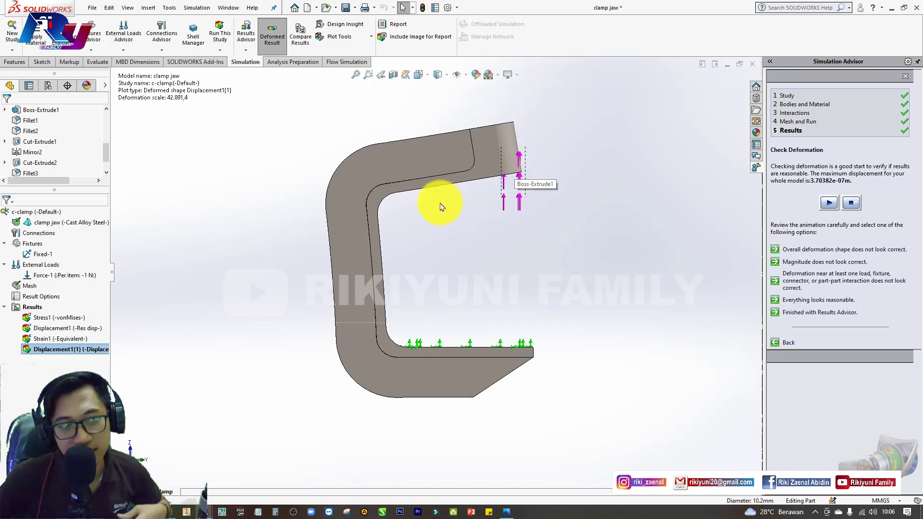
pyautogui.moveTo(430, 227)
pyautogui.mouseDown(button='middle')
pyautogui.moveTo(367, 219)
pyautogui.moveTo(402, 264)
pyautogui.moveTo(417, 247)
pyautogui.mouseUp(button='middle')
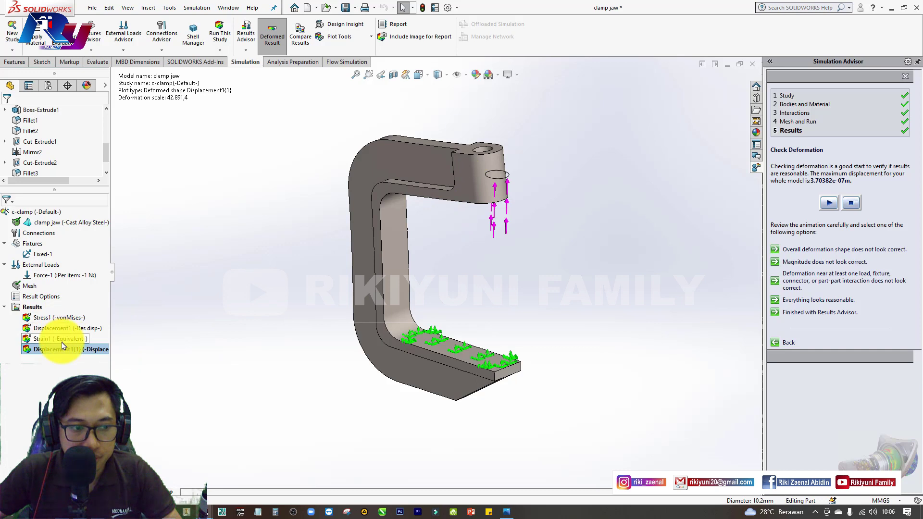
# - Show the Stress1 von Mises plot with true-scale deformation and N/mm^2 (MPa) units
pyautogui.rightClick(42, 320)
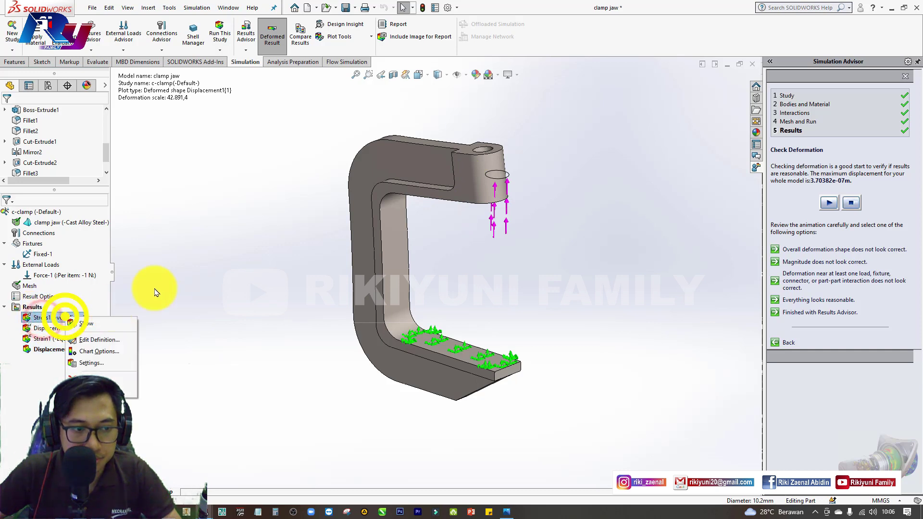
pyautogui.click(106, 341)
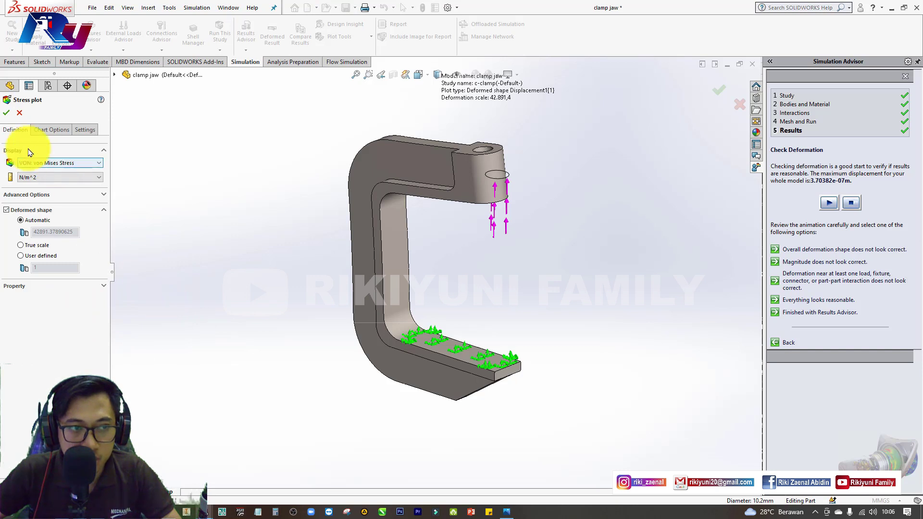
pyautogui.click(19, 113)
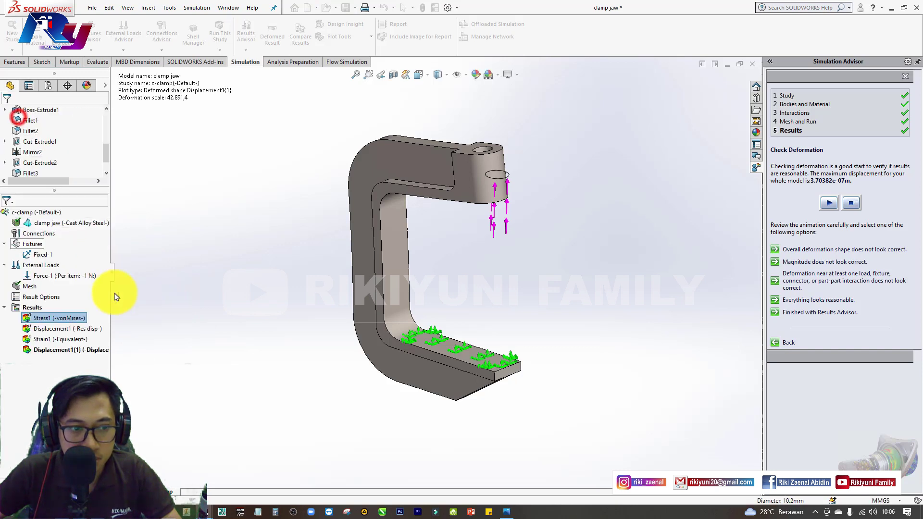
pyautogui.doubleClick(70, 319)
pyautogui.rightClick(79, 321)
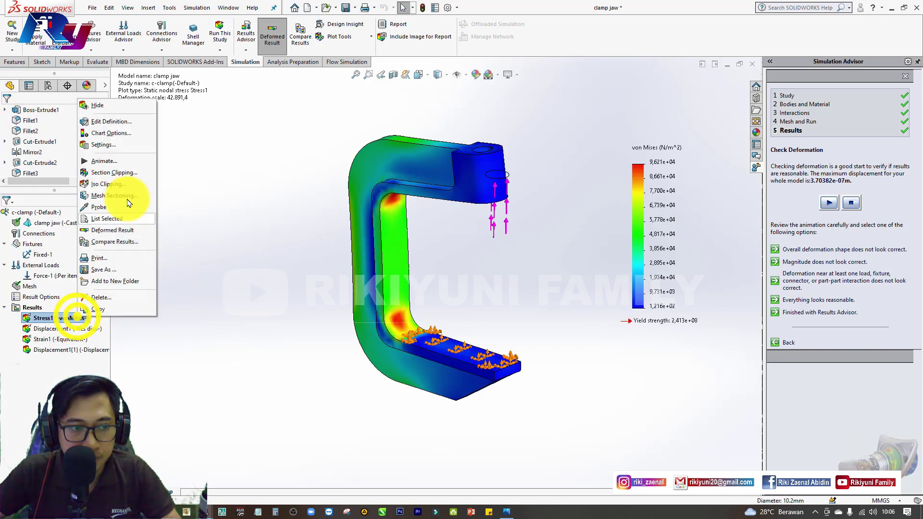
pyautogui.click(106, 124)
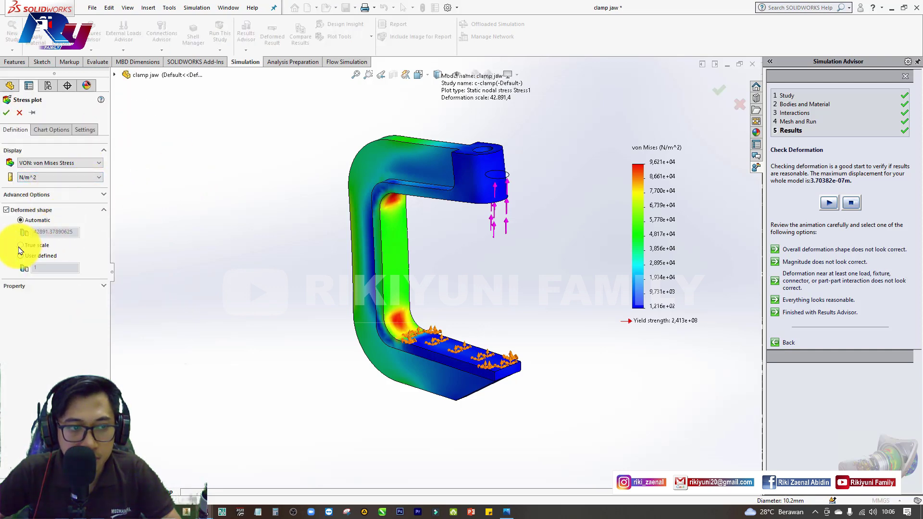
pyautogui.click(21, 245)
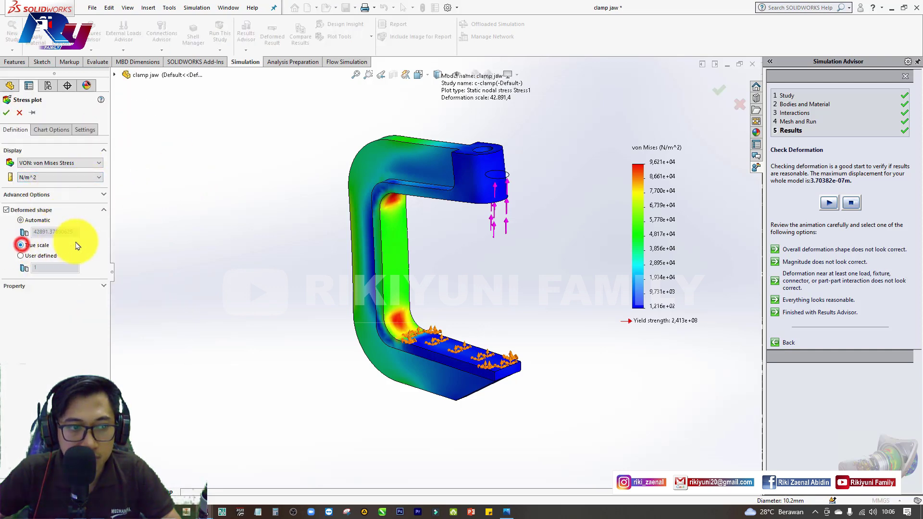
pyautogui.click(72, 178)
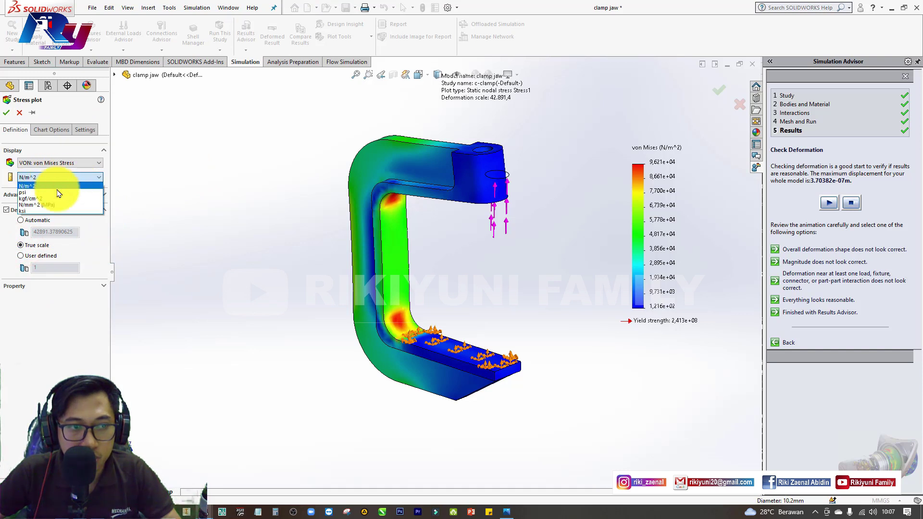
pyautogui.click(52, 206)
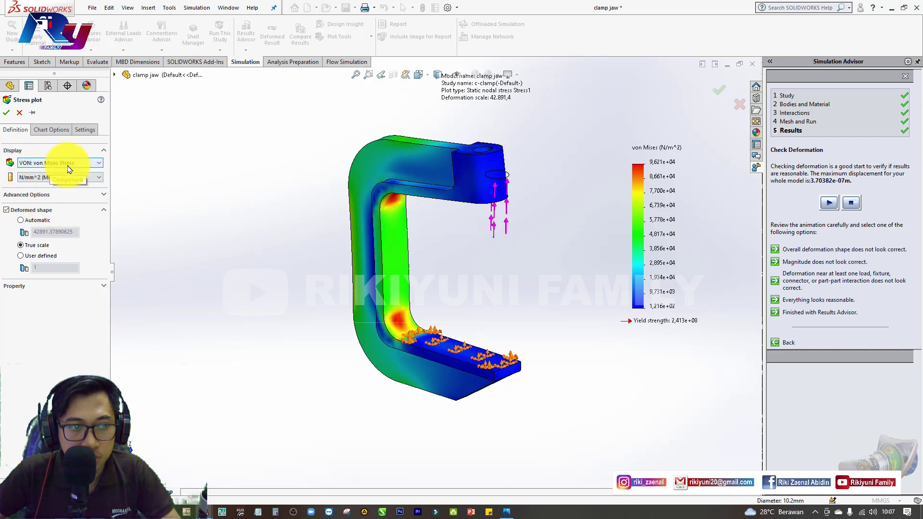
pyautogui.click(52, 130)
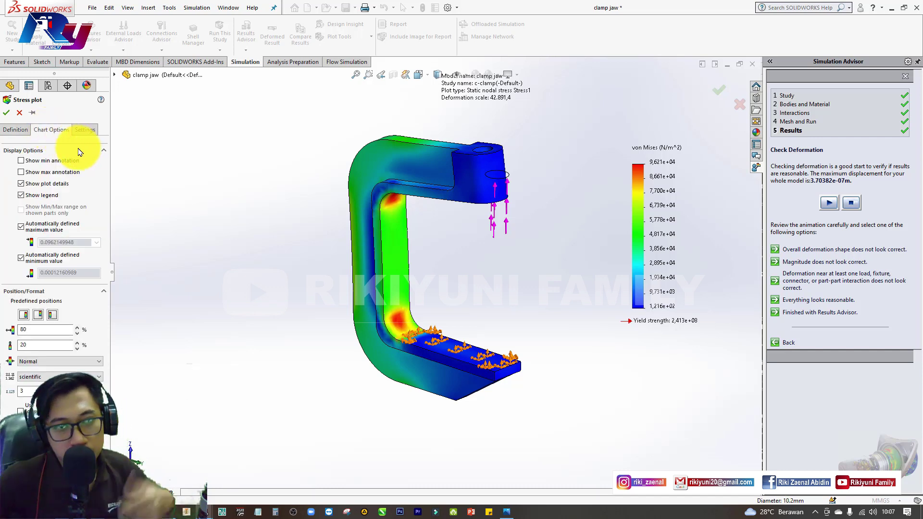
# - Show min and max stress annotations and set legend numbers to general format
pyautogui.click(22, 161)
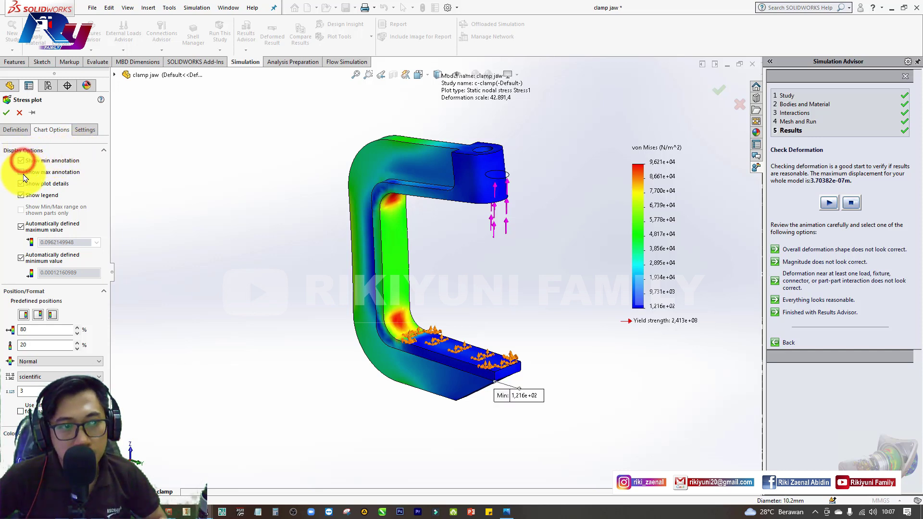
pyautogui.click(21, 172)
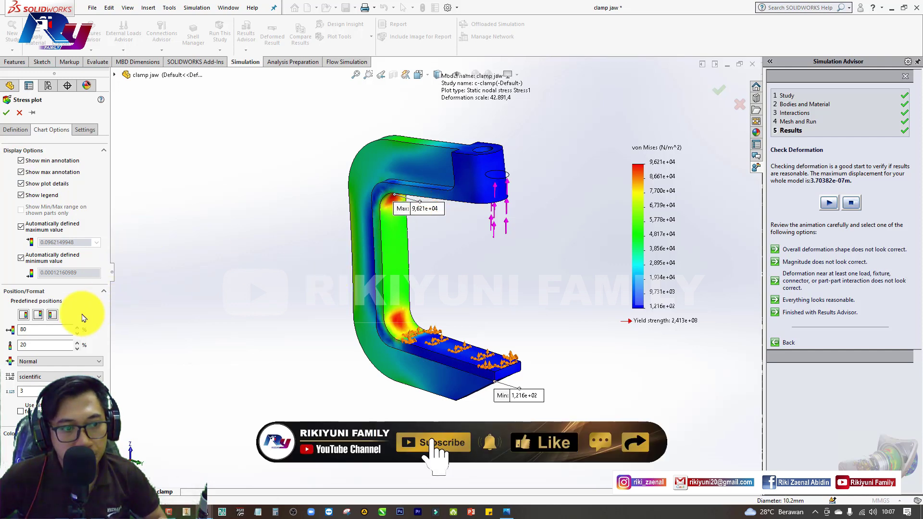
pyautogui.click(32, 380)
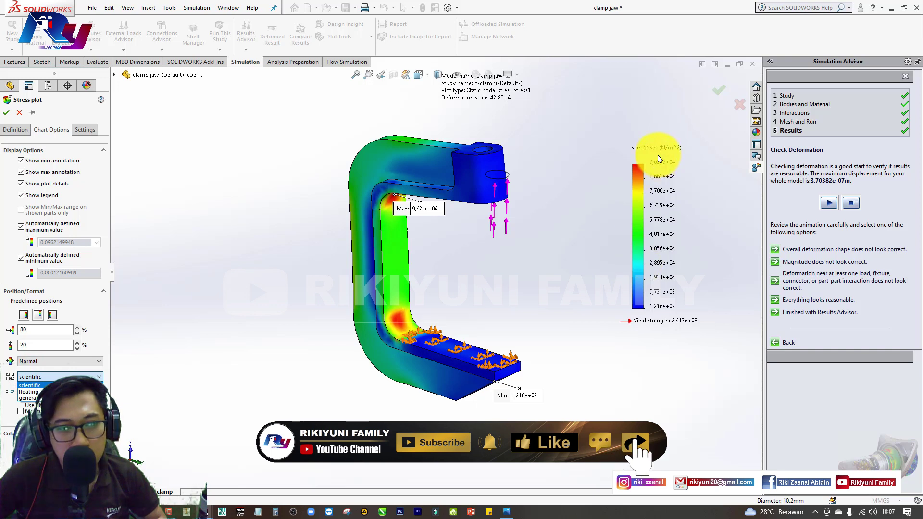
pyautogui.click(30, 392)
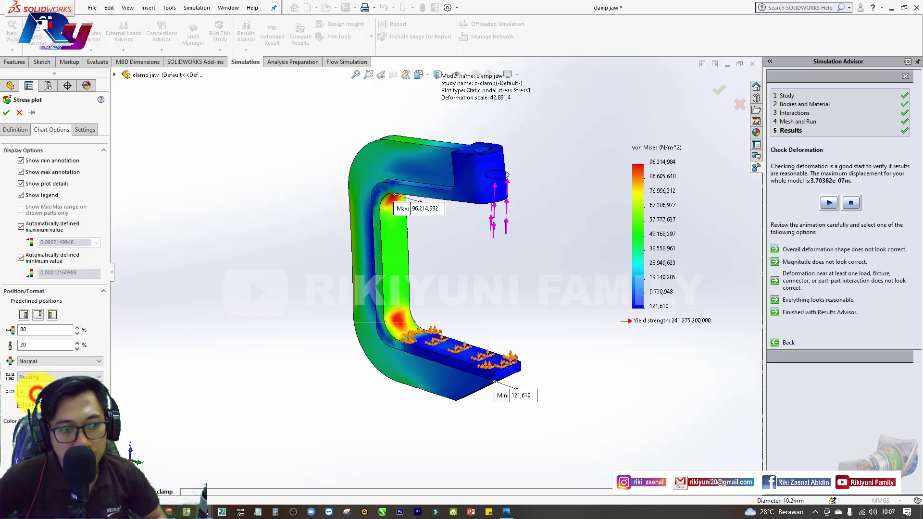
pyautogui.click(29, 399)
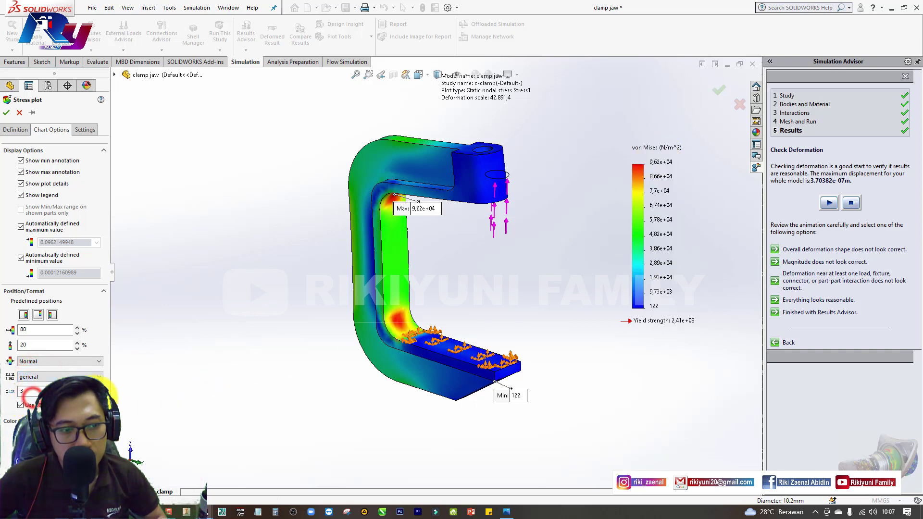
# - Limit legend values to one decimal and apply the stress plot settings
pyautogui.scroll(-1, 107, 393)
pyautogui.scroll(-2, 107, 393)
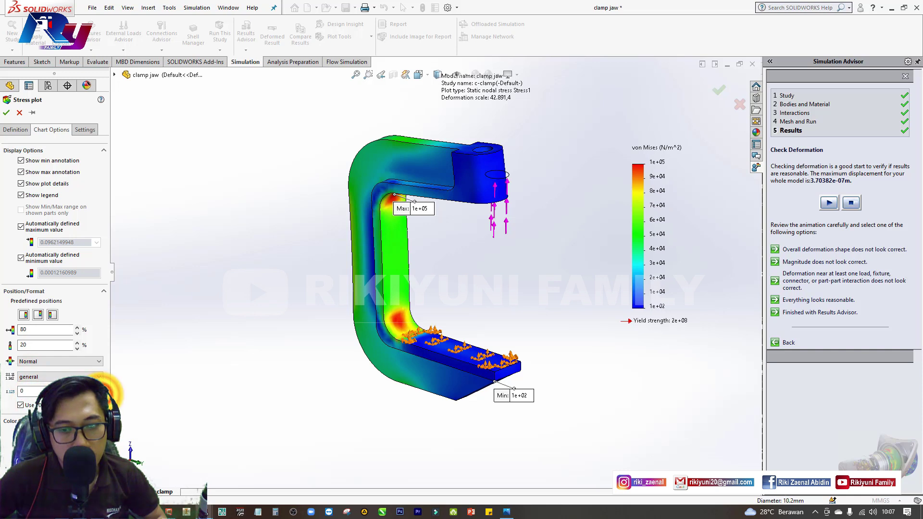
pyautogui.click(102, 387)
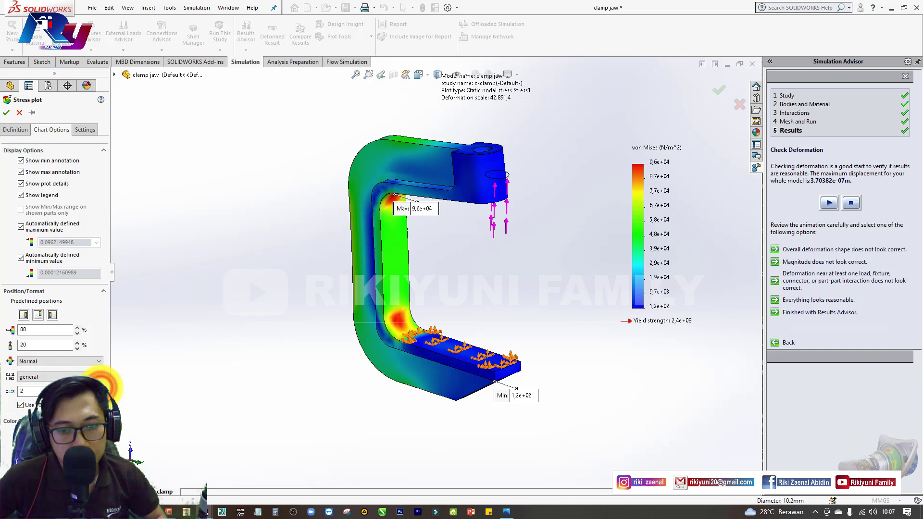
pyautogui.click(103, 393)
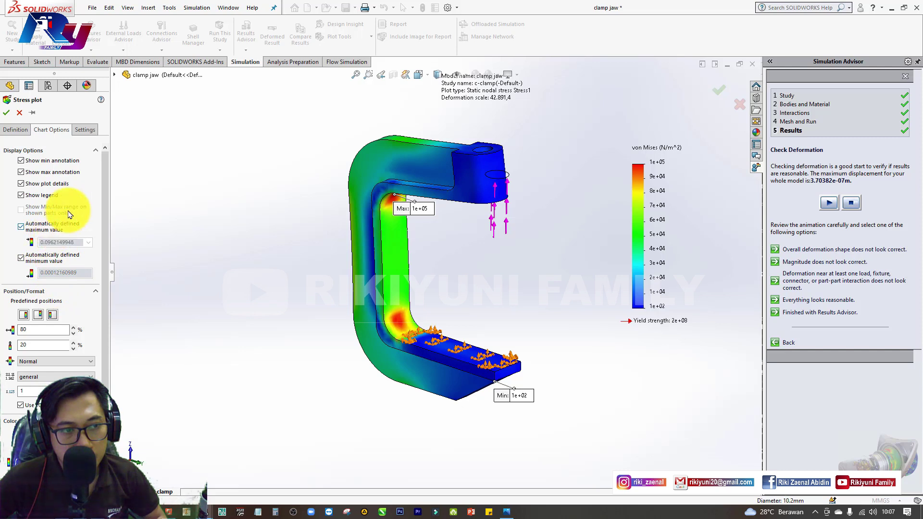
pyautogui.click(82, 129)
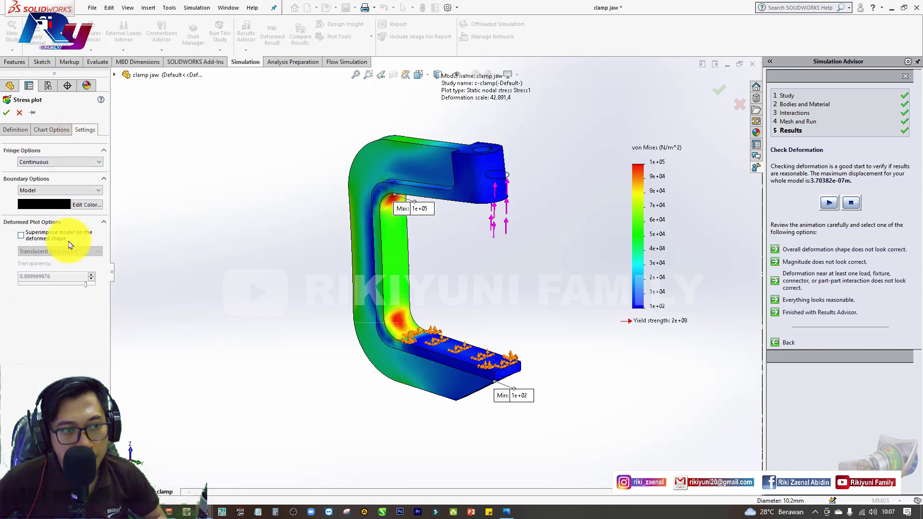
pyautogui.click(5, 116)
pyautogui.click(466, 303)
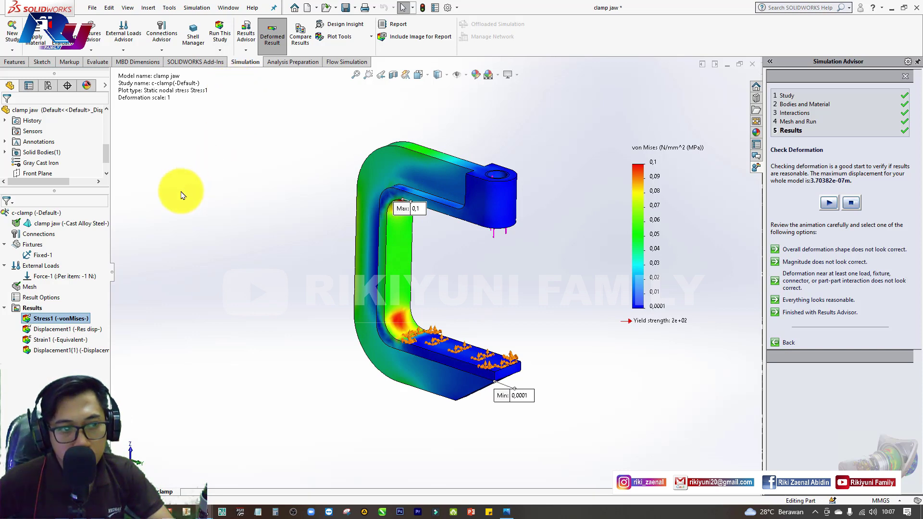
# - Display Cast Alloy Steel's full material details, including yield strength 2.4128E+08 N/m^2, beside the plot
pyautogui.rightClick(87, 225)
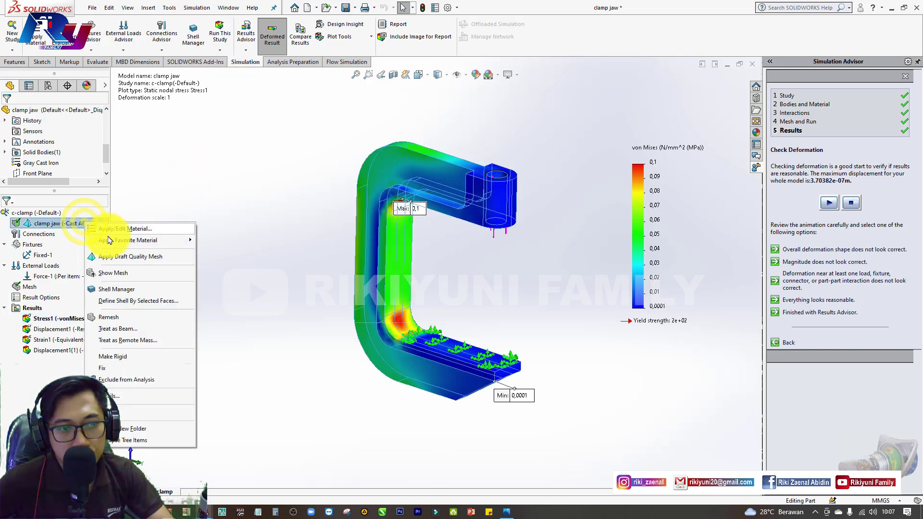
pyautogui.click(121, 396)
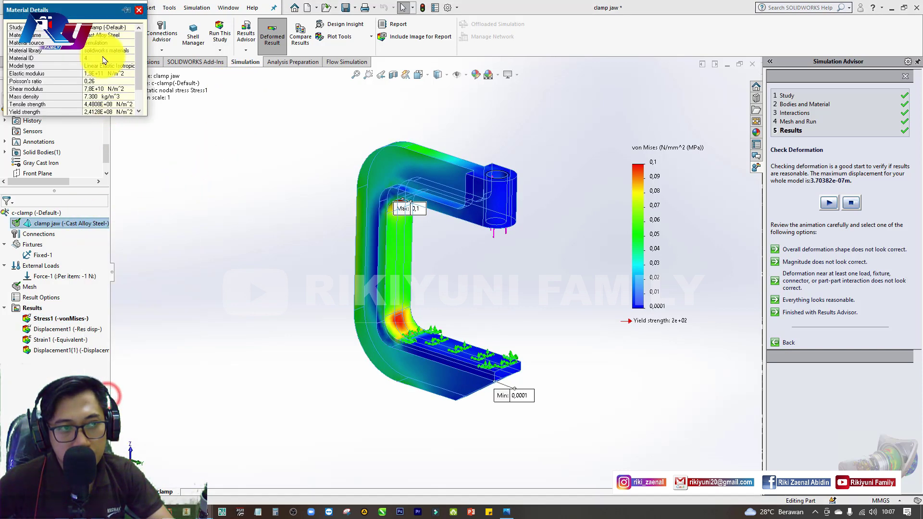
pyautogui.moveTo(82, 10); pyautogui.dragTo(249, 227)
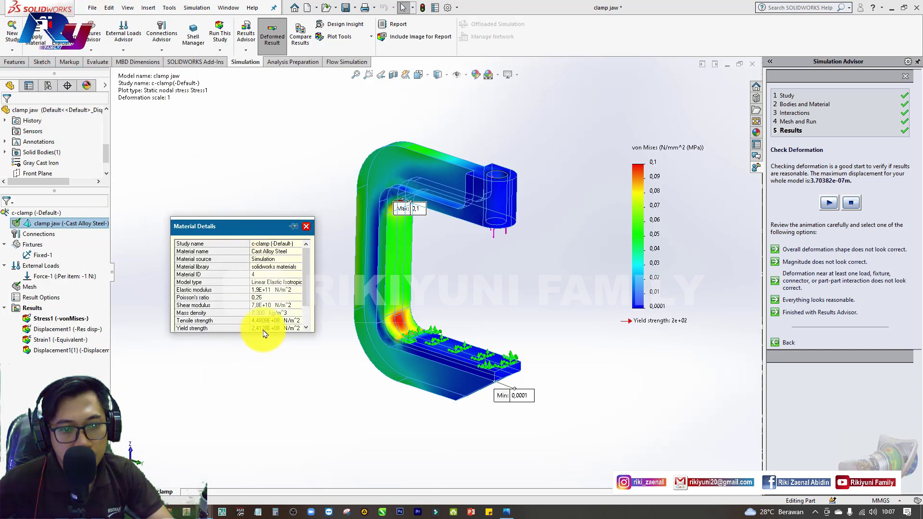
pyautogui.moveTo(264, 332); pyautogui.dragTo(263, 409)
pyautogui.moveTo(244, 227)
pyautogui.mouseDown()
pyautogui.moveTo(233, 169)
pyautogui.moveTo(241, 153)
pyautogui.mouseUp()
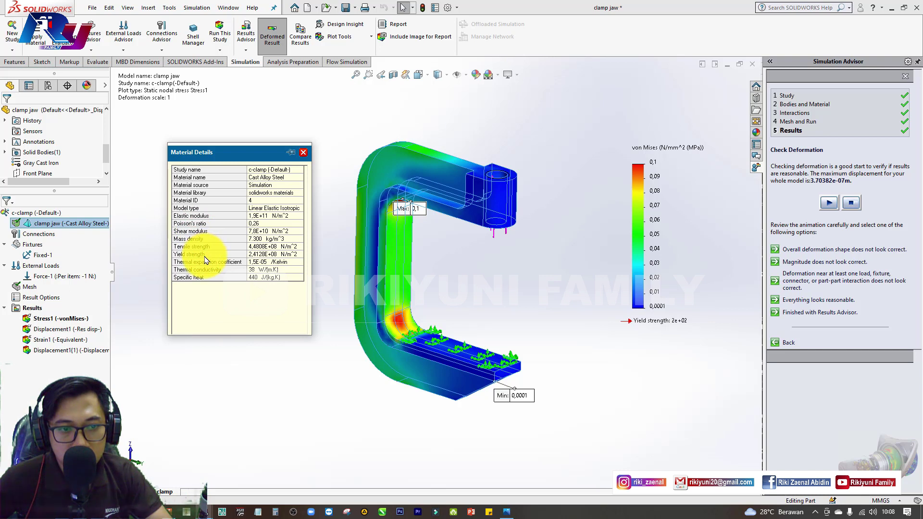
pyautogui.hotkey('alt', 'Tab')
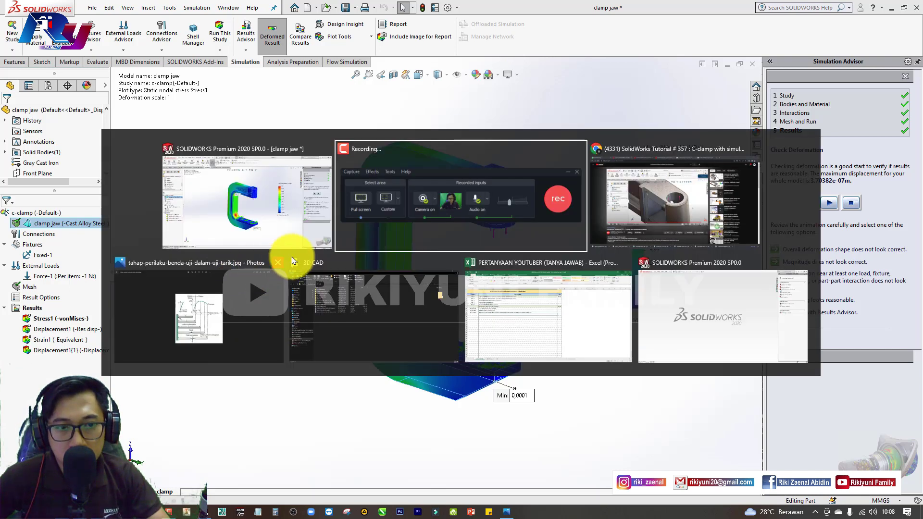
# - Place the stress-strain diagram (elastic, plastic, yield, UTS regions) on the right half beside the stress plot
pyautogui.click(212, 328)
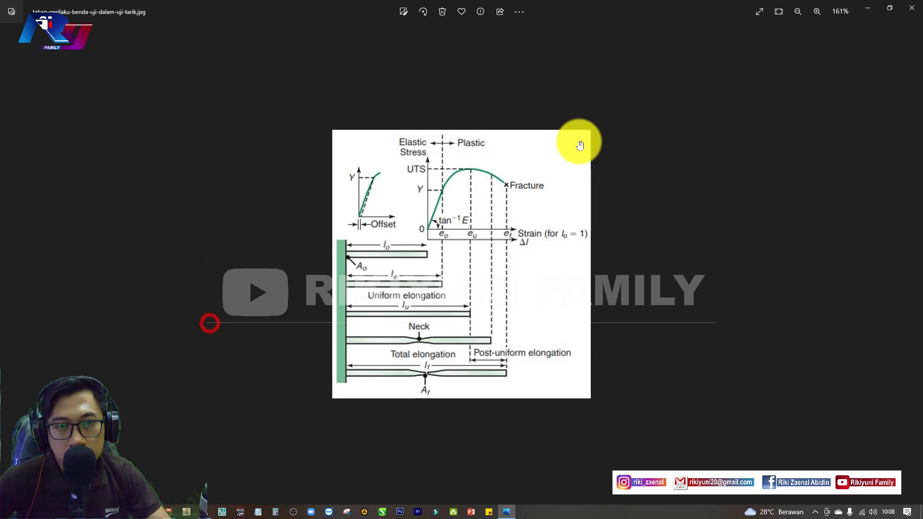
pyautogui.moveTo(638, 9); pyautogui.dragTo(678, 146)
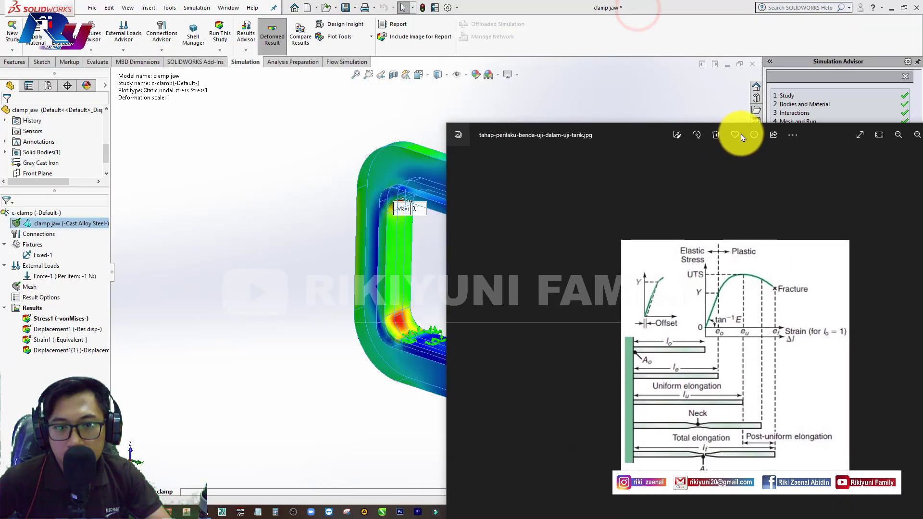
pyautogui.moveTo(678, 146); pyautogui.dragTo(801, 79)
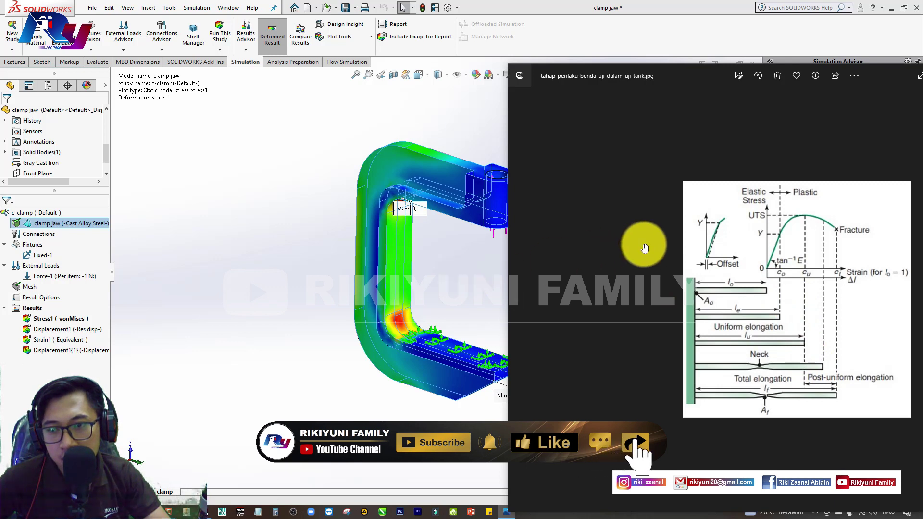
pyautogui.click(479, 279)
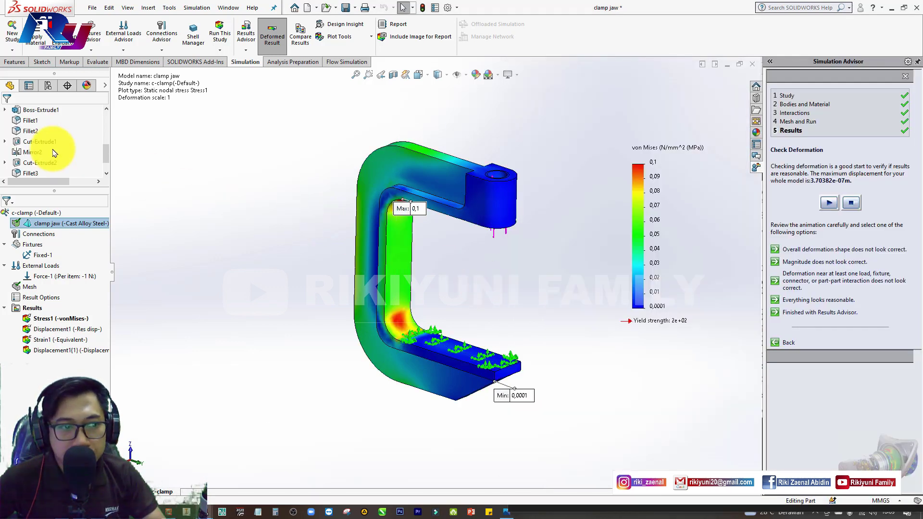
# - Check the clamp jaw's Cast Alloy Steel Material Details for yield strength 2,4120E+08 N/m^2
pyautogui.scroll(-3, 52, 149)
pyautogui.rightClick(76, 225)
pyautogui.click(115, 398)
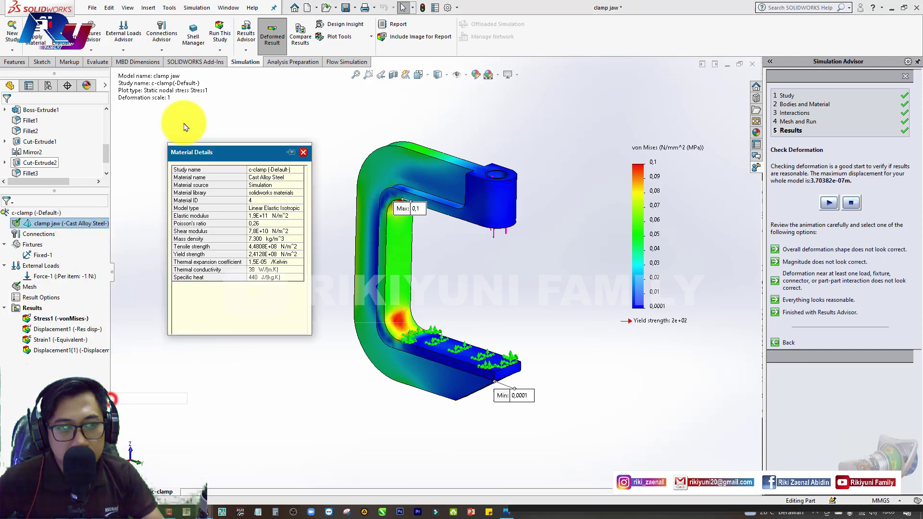
pyautogui.click(260, 254)
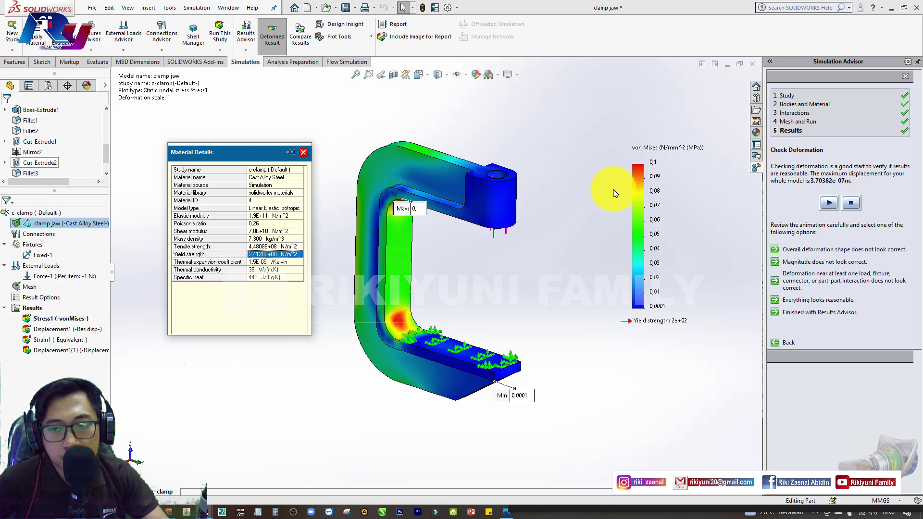
pyautogui.click(689, 153)
# - Change the von Mises plot units from N/mm^2 (MPa) to N/m^2, showing Max 1e+05 and Min 1e+02
pyautogui.rightClick(688, 153)
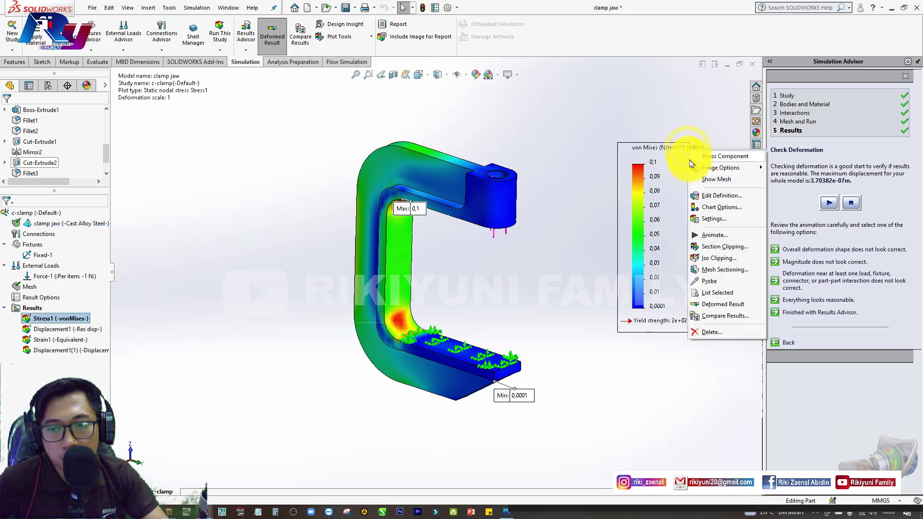
pyautogui.click(730, 196)
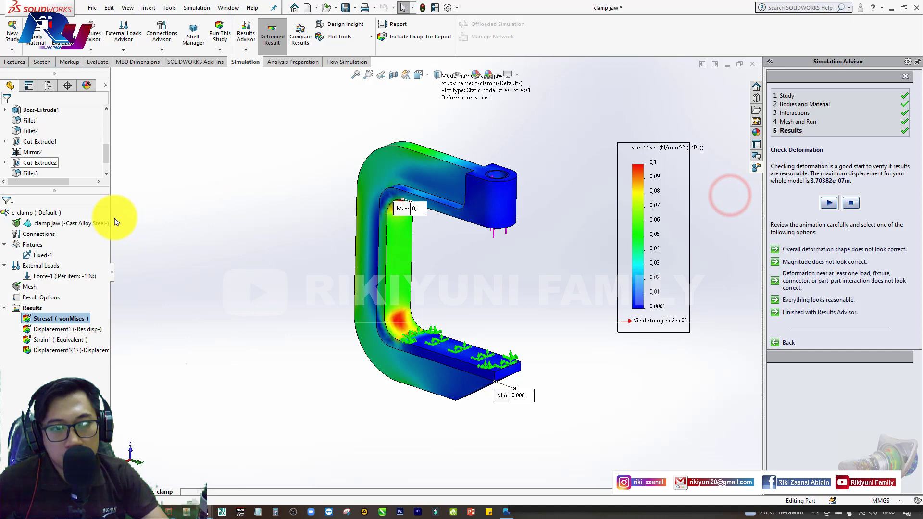
pyautogui.click(44, 133)
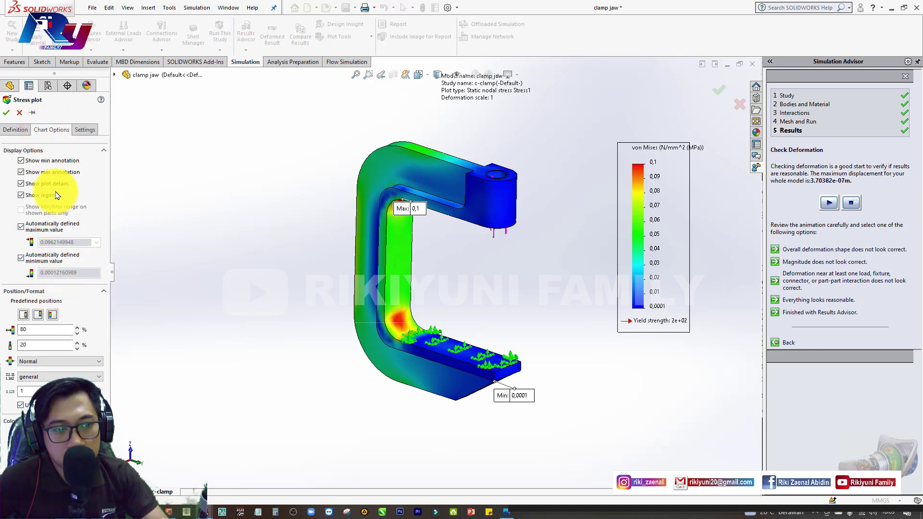
pyautogui.click(12, 132)
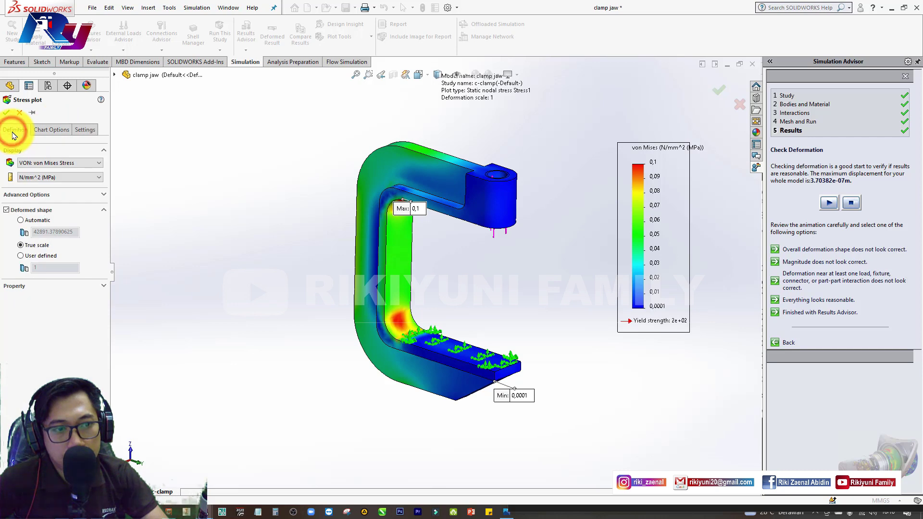
pyautogui.click(63, 178)
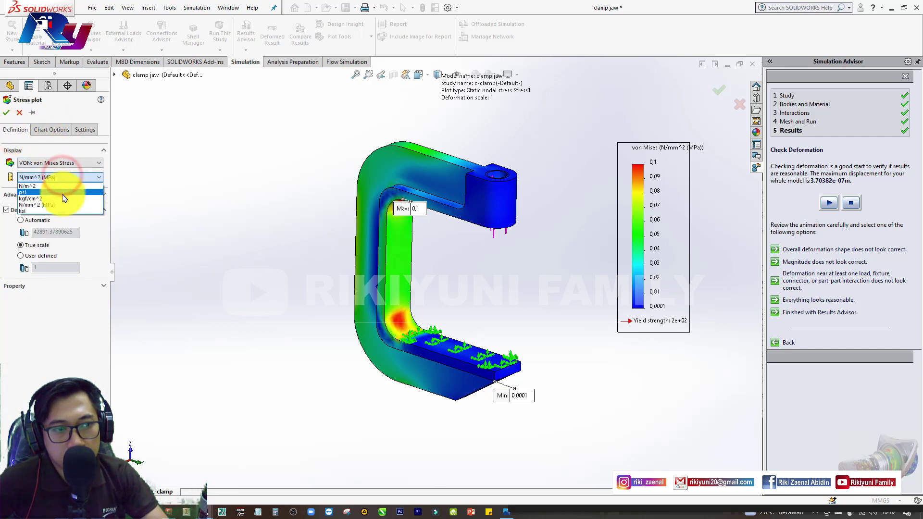
pyautogui.click(62, 186)
pyautogui.click(6, 114)
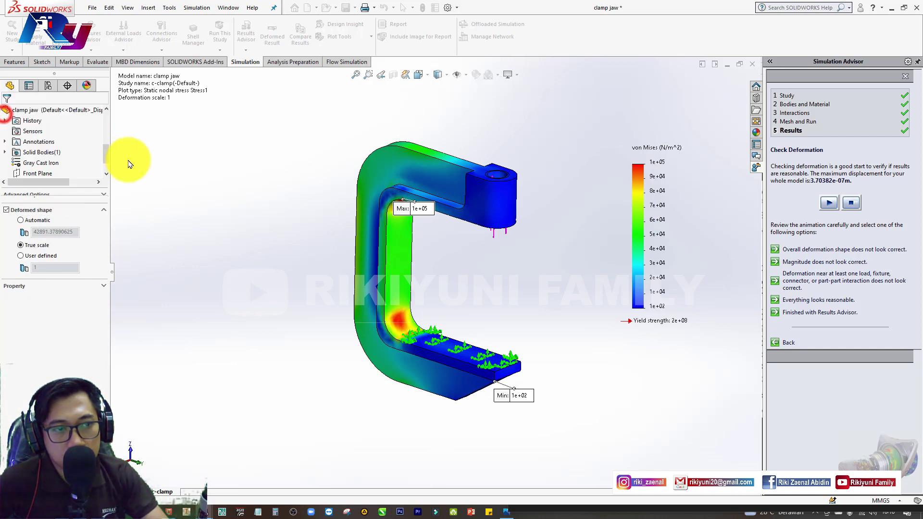
pyautogui.scroll(-3, 99, 146)
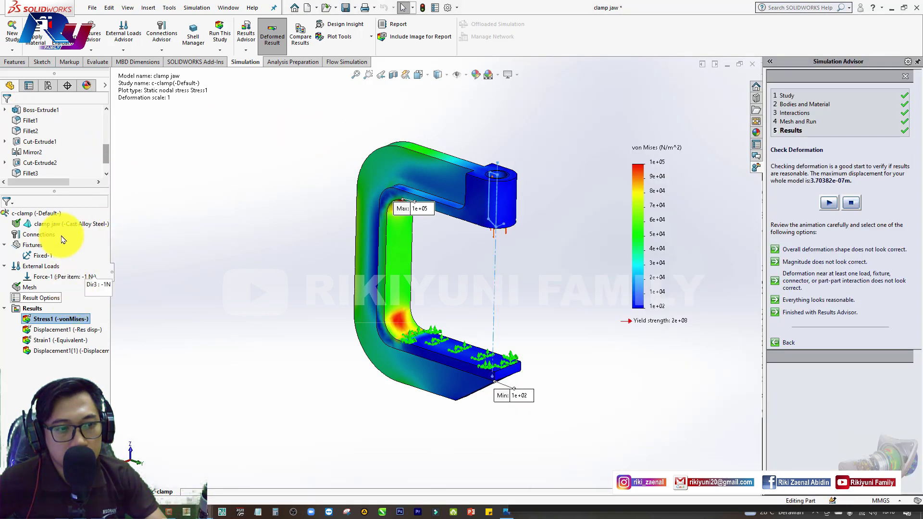
# - Reopen the clamp jaw's Cast Alloy Steel details to compare yield strength 2,4120E+08 N/m^2 with the N/m^2 plot
pyautogui.rightClick(61, 223)
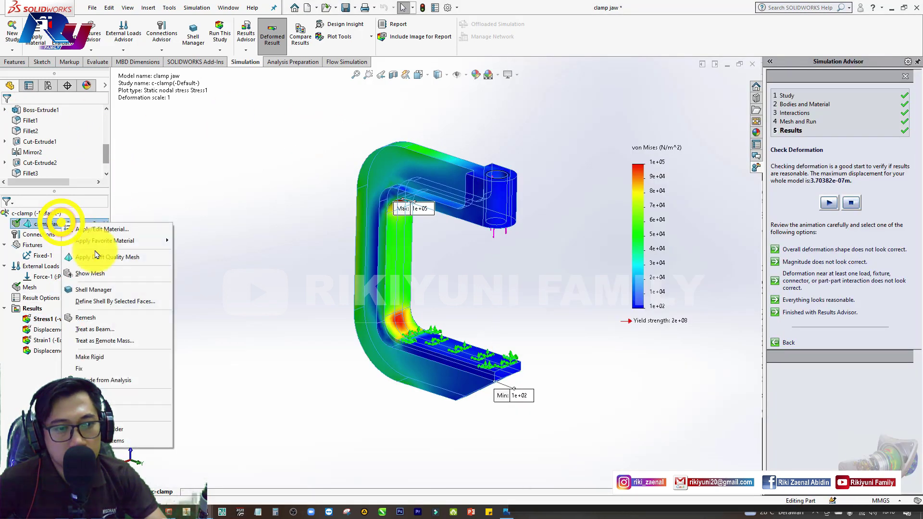
pyautogui.click(108, 397)
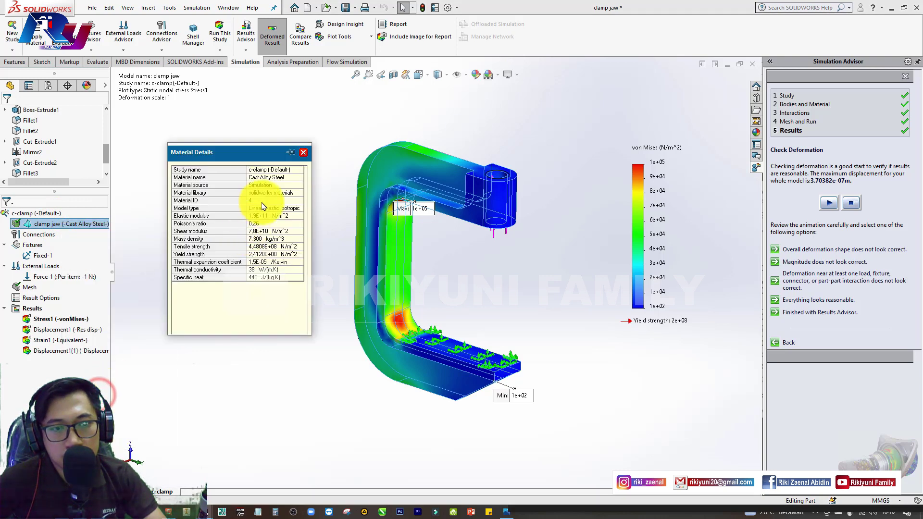
pyautogui.click(260, 256)
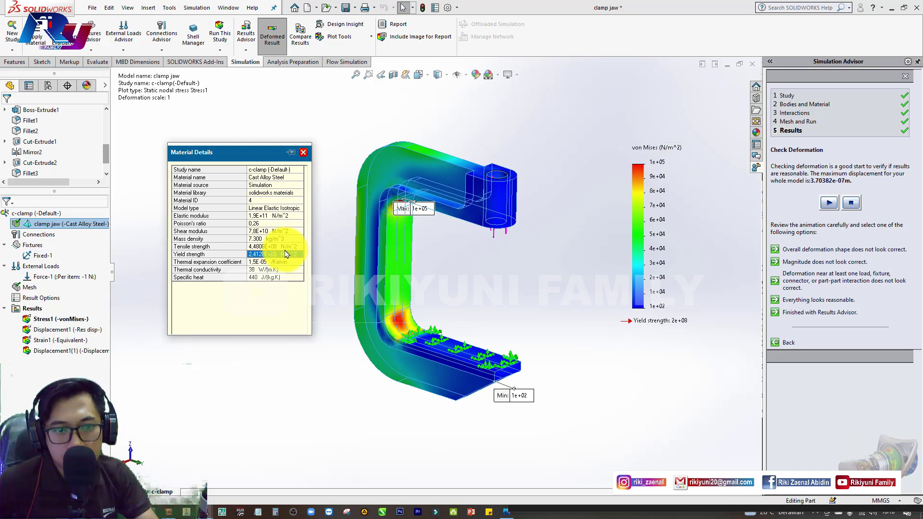
pyautogui.hotkey('alt', 'Tab')
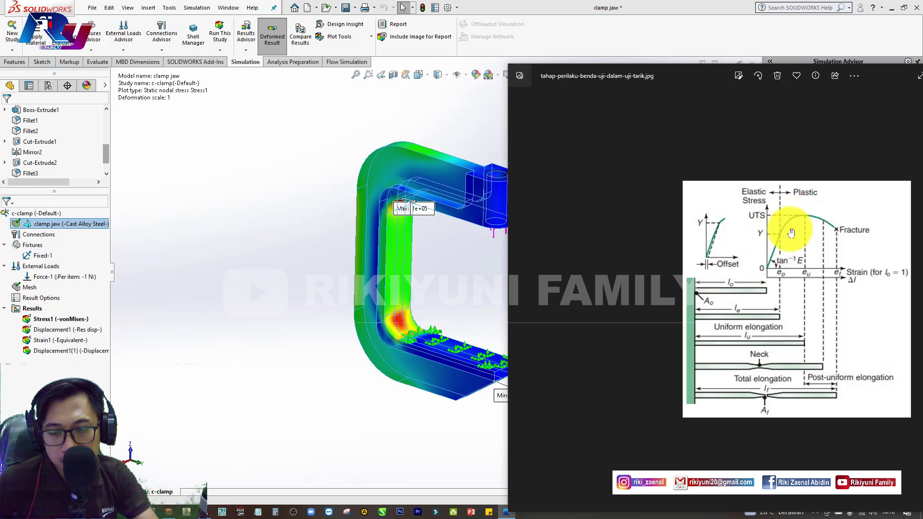
# - Bring the N/m^2 von Mises plot (Max 1e+05, Min 1e+02) back to the front
pyautogui.click(465, 130)
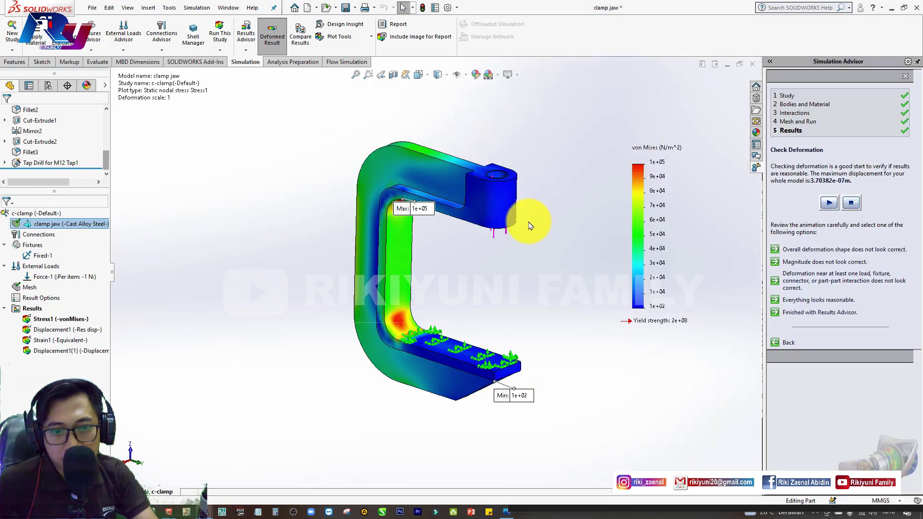